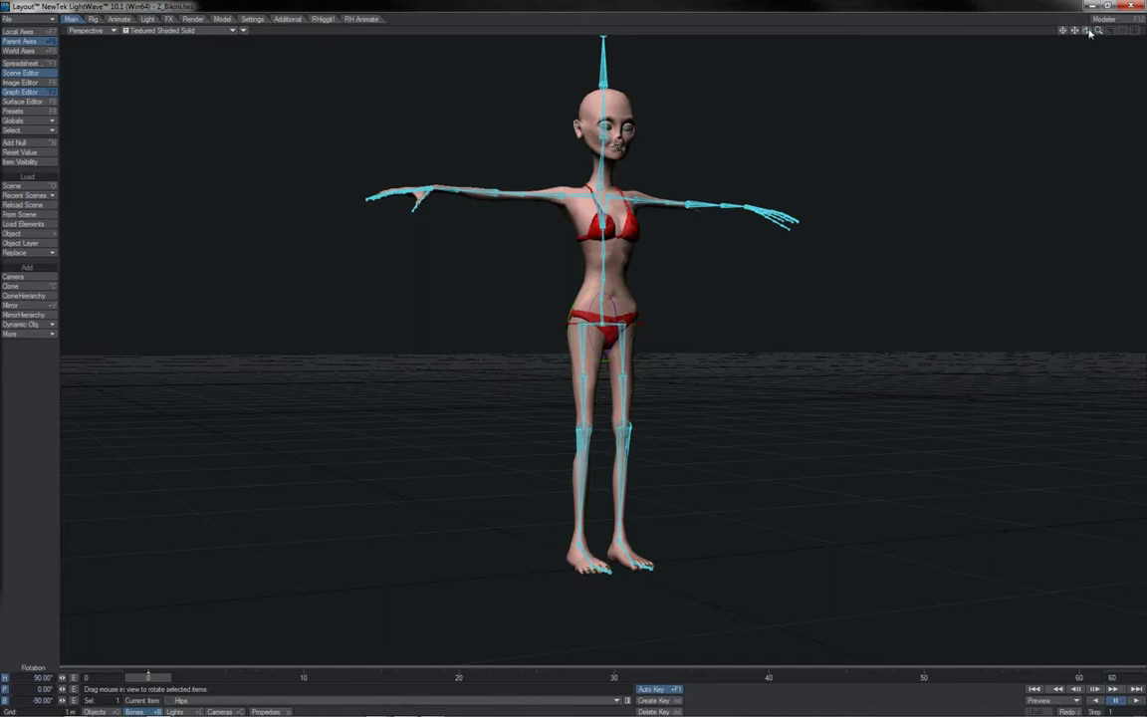
drag(1088, 31, 1111, 75)
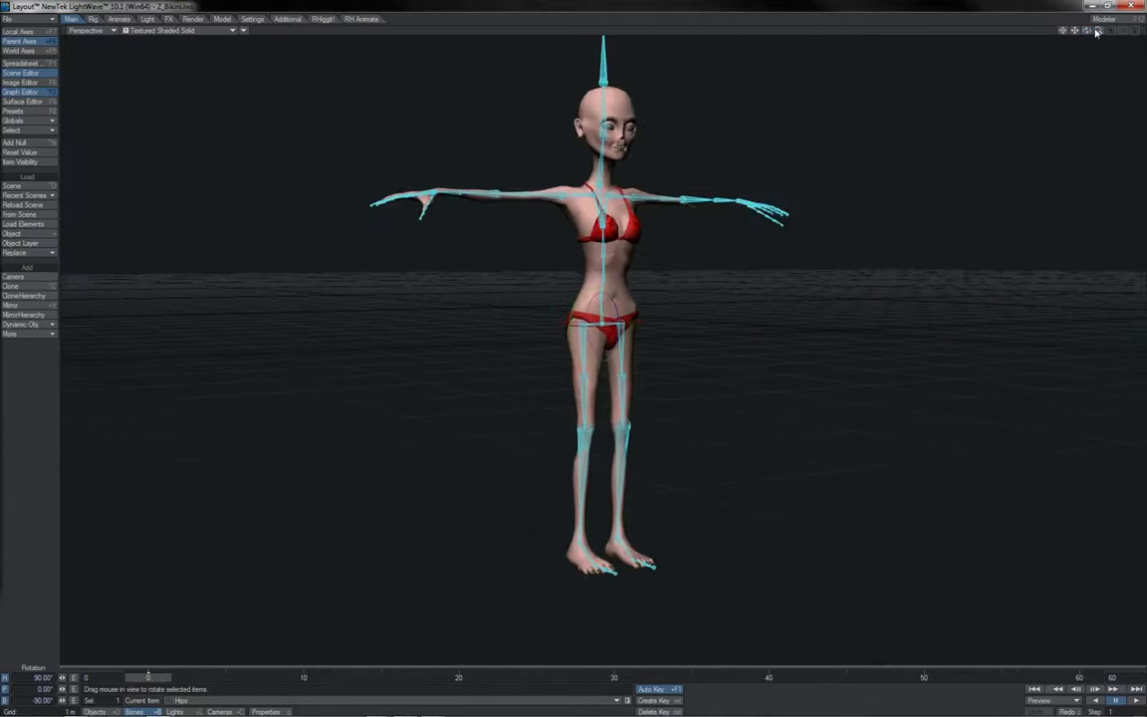
drag(1098, 30, 1061, 43)
drag(1146, 91, 1092, 33)
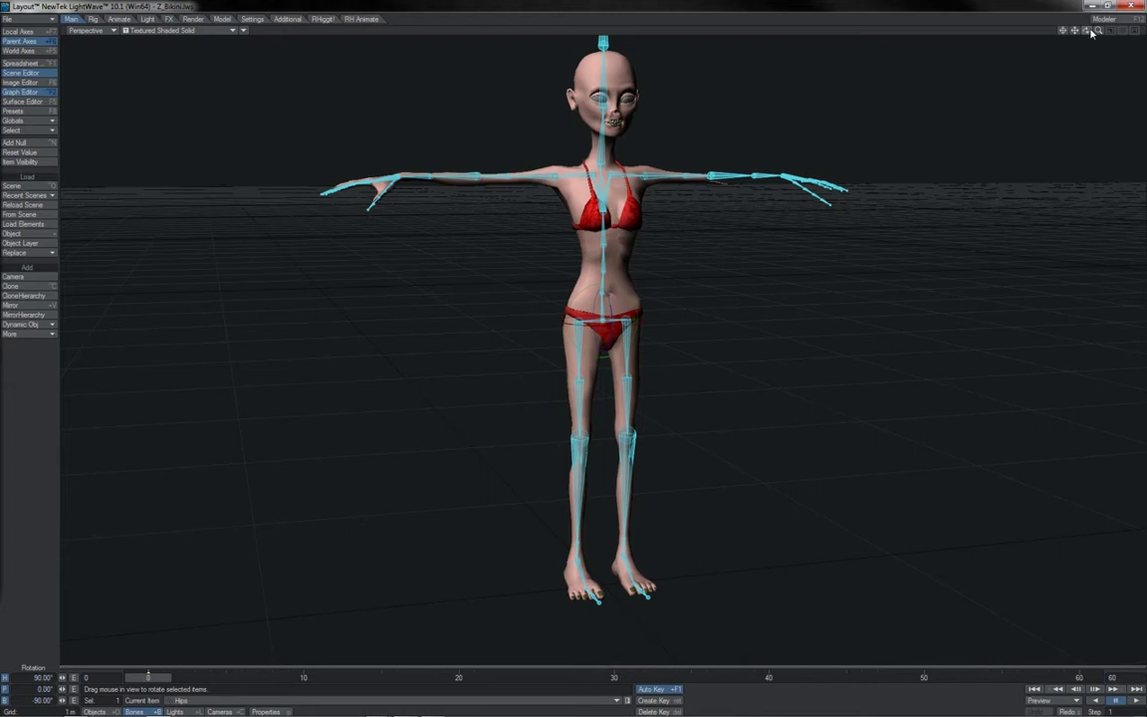
drag(1091, 33, 1095, 20)
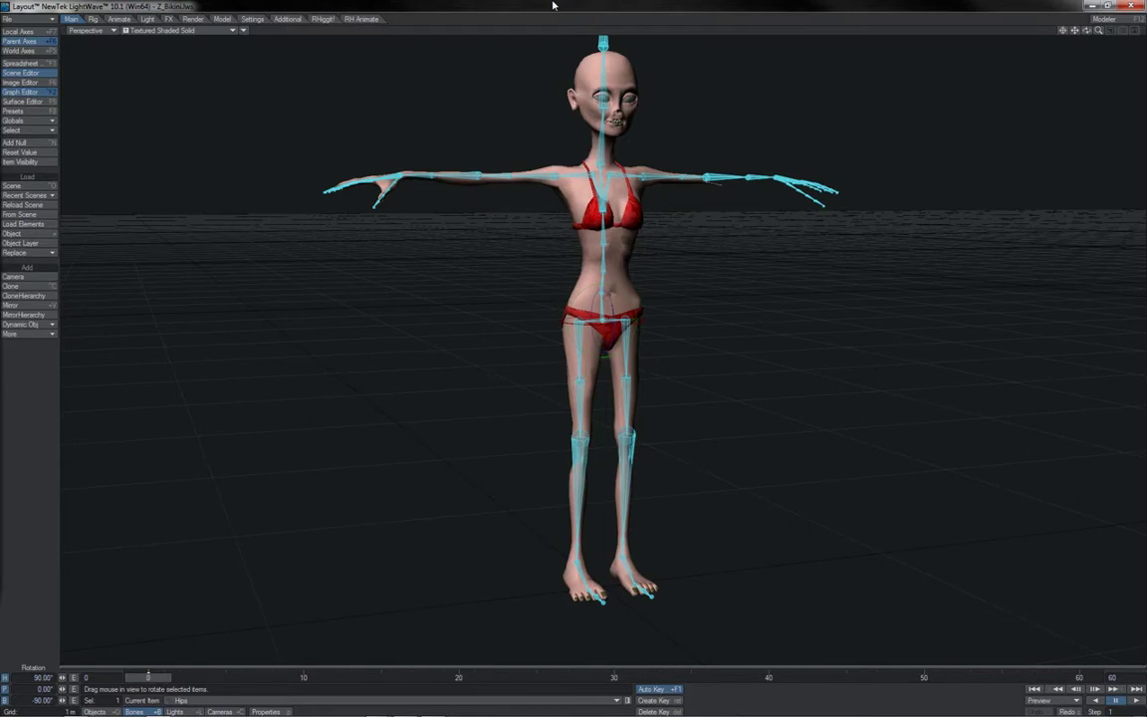
drag(1086, 30, 1062, 55)
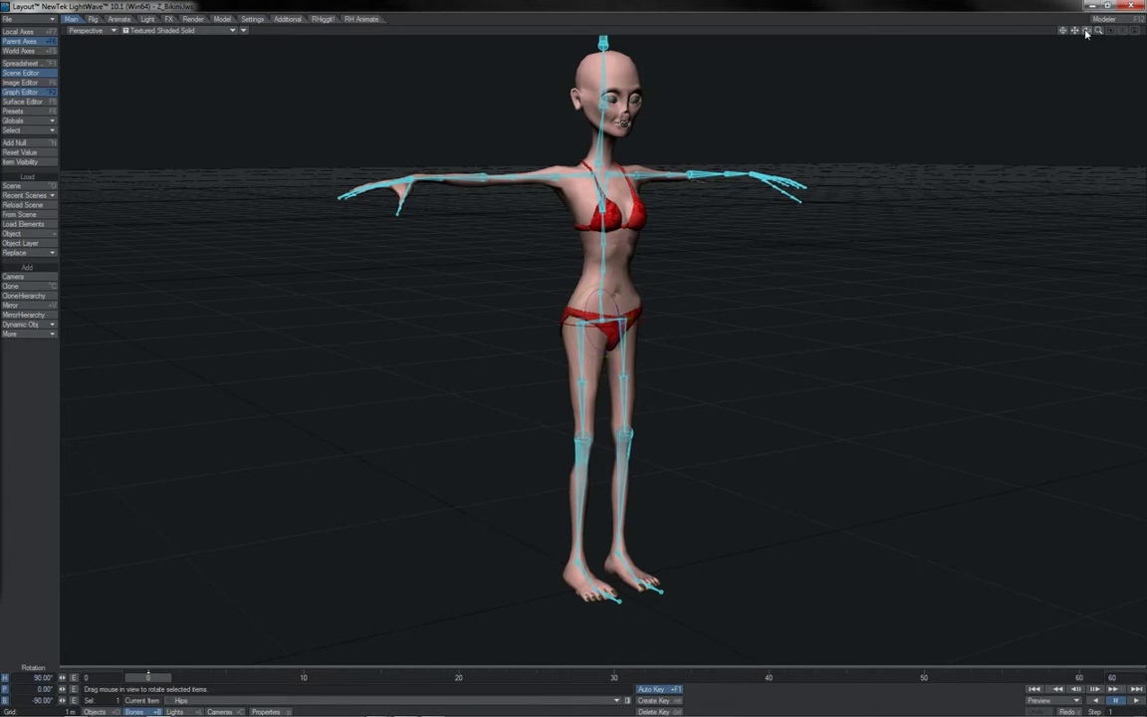
drag(1086, 34, 1073, 35)
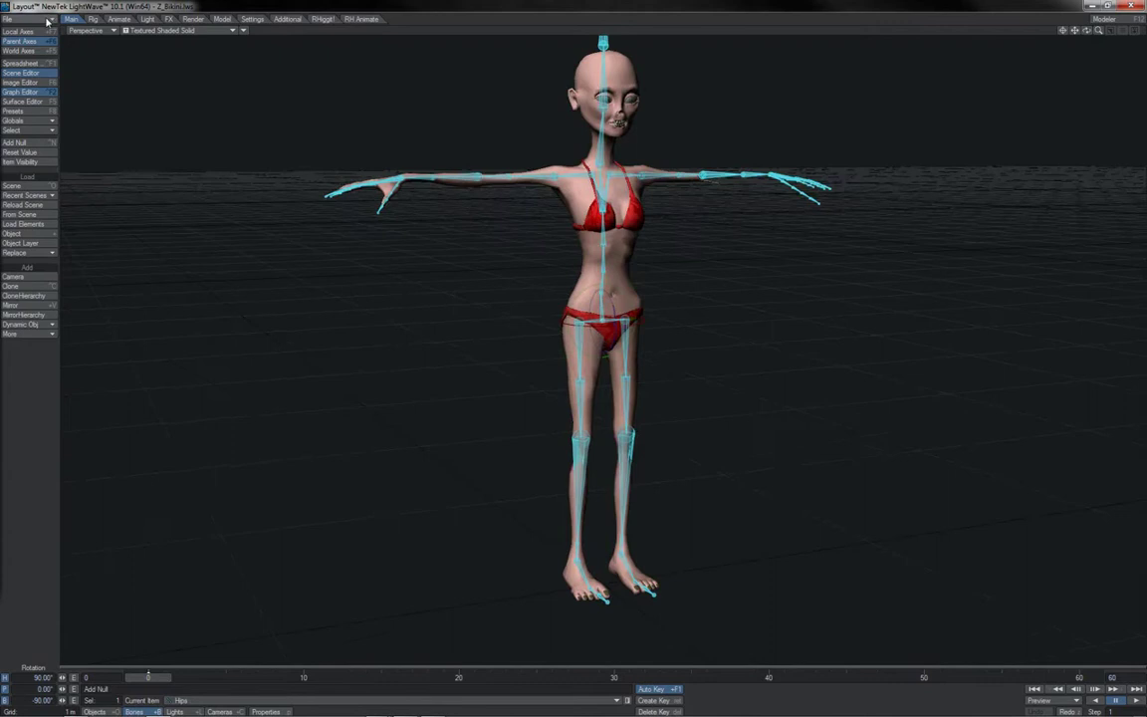
Export the rigged character scene to the desktop as the binary file Z_Bikini.fbx, version FBX200611, with models, materials and embedded textures.
click(47, 20)
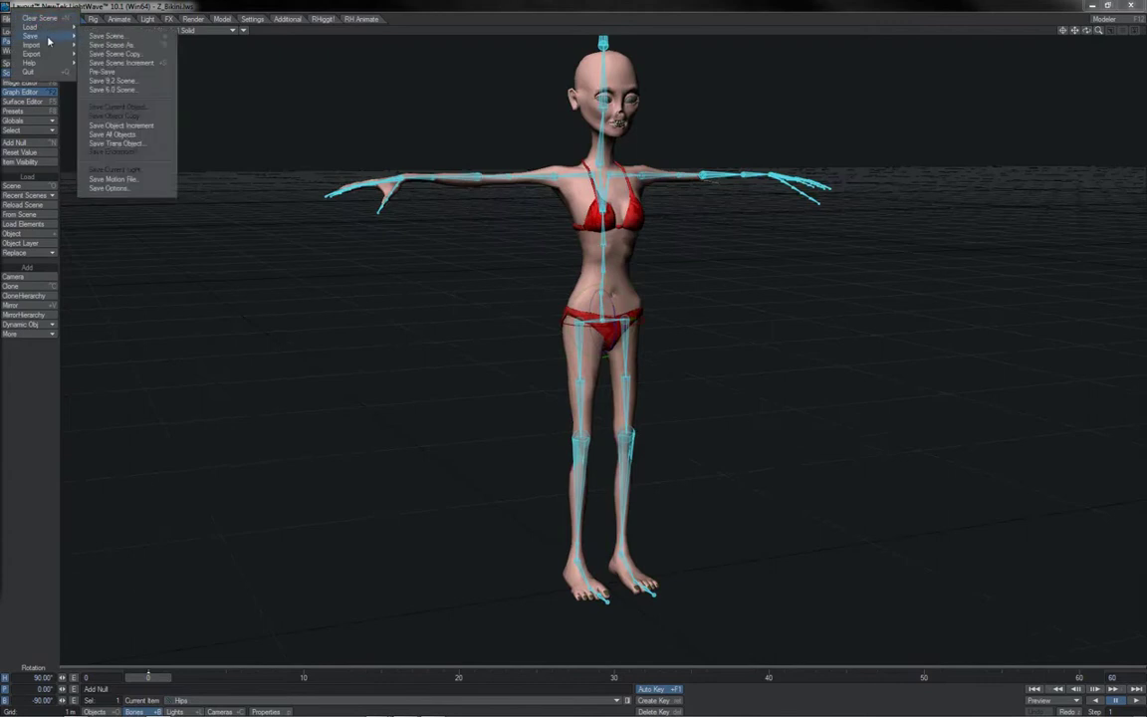
mouse_move(49, 48)
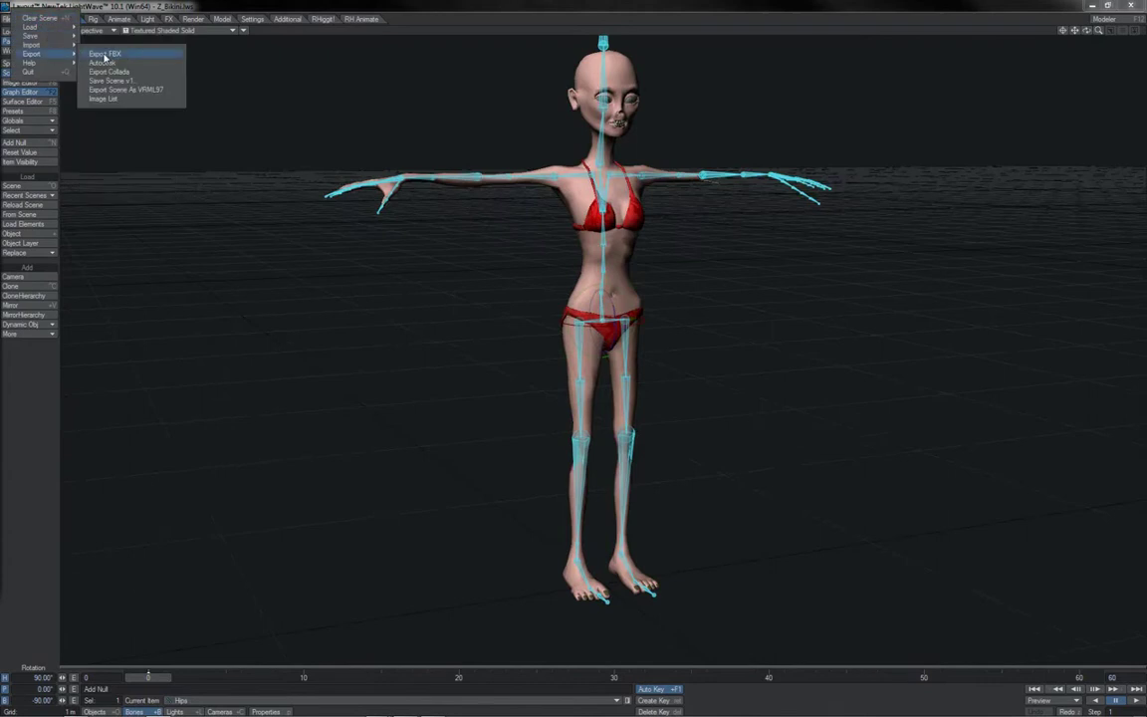
click(103, 55)
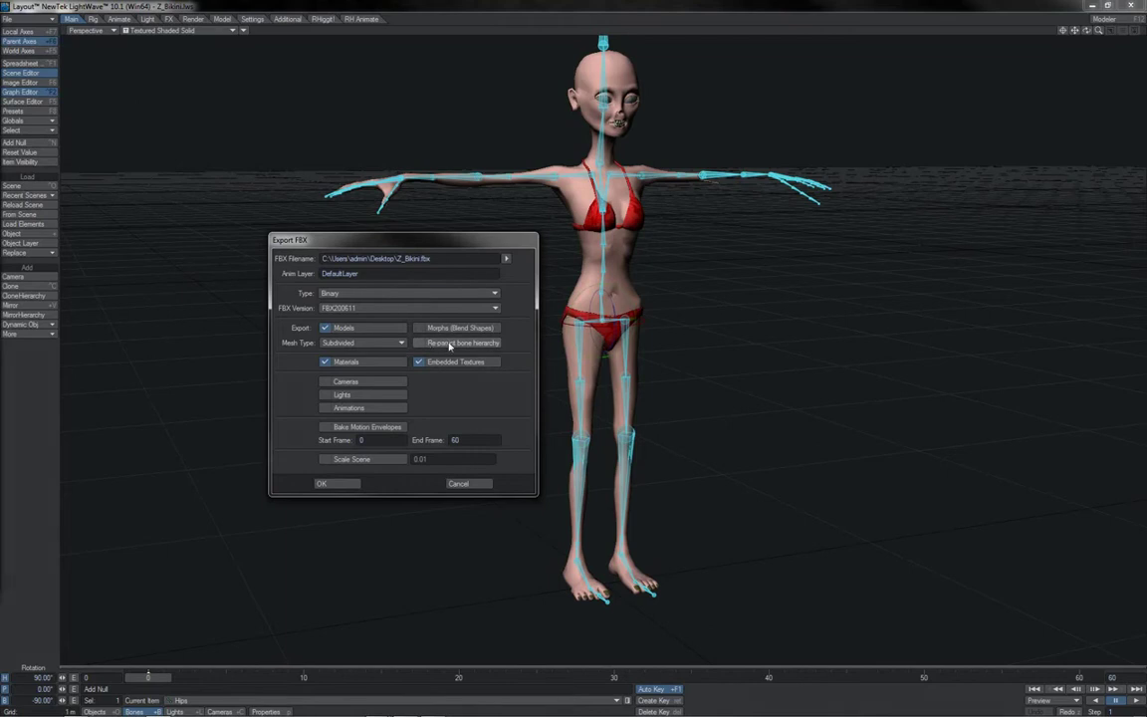
click(353, 485)
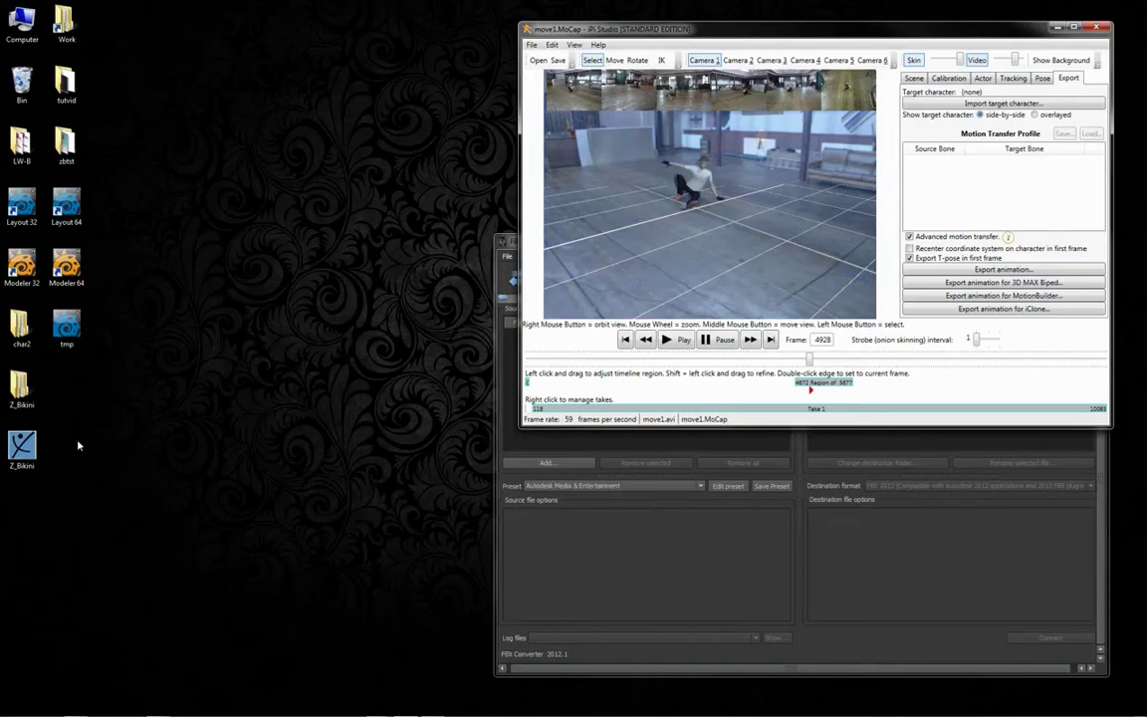
Switch to FBX Converter, convert the desktop file Z_Bikini.fbx to DAE Collada format, and close the converter.
click(22, 448)
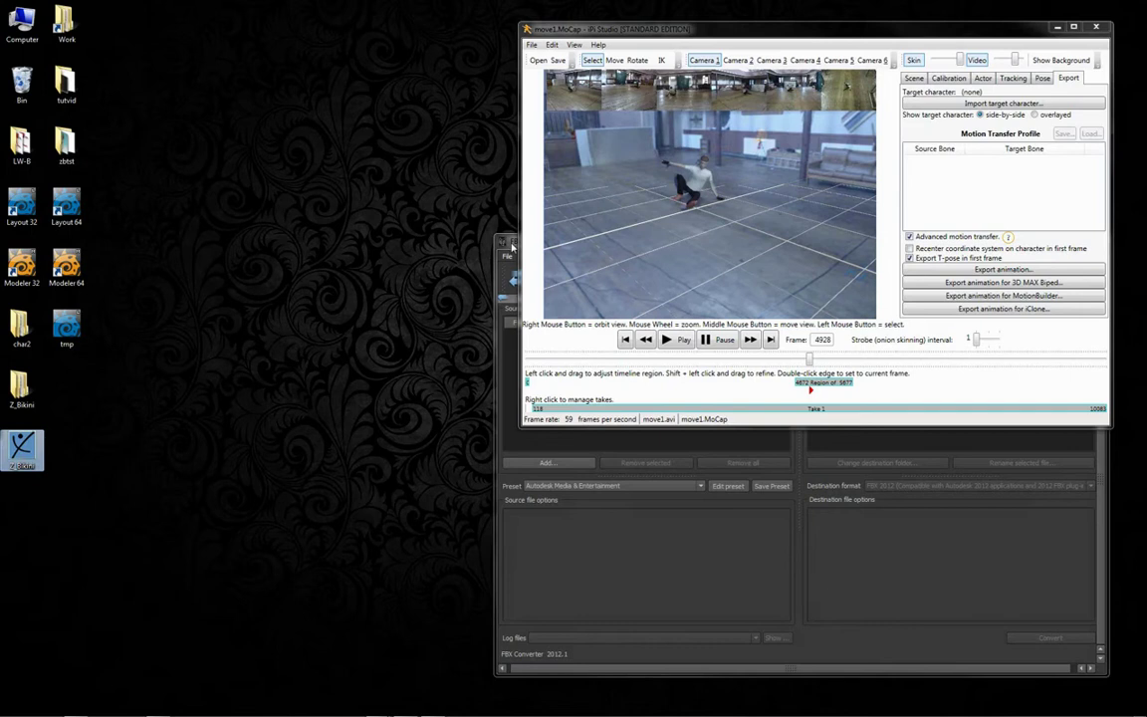
click(512, 247)
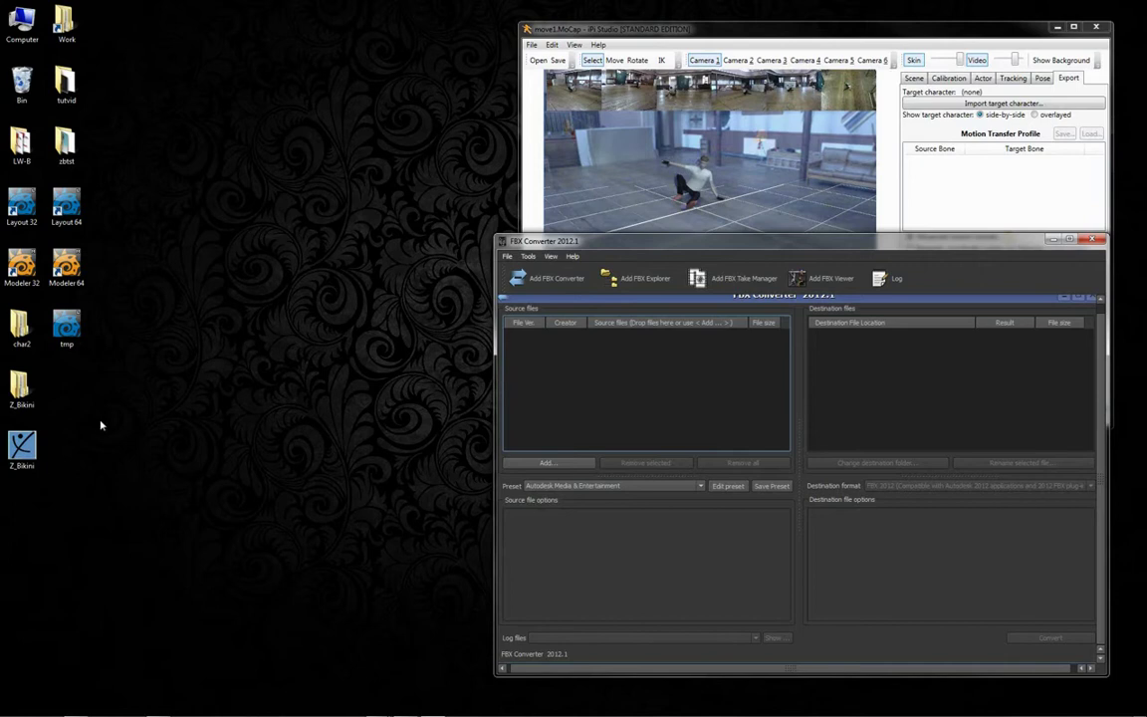
drag(22, 450, 563, 391)
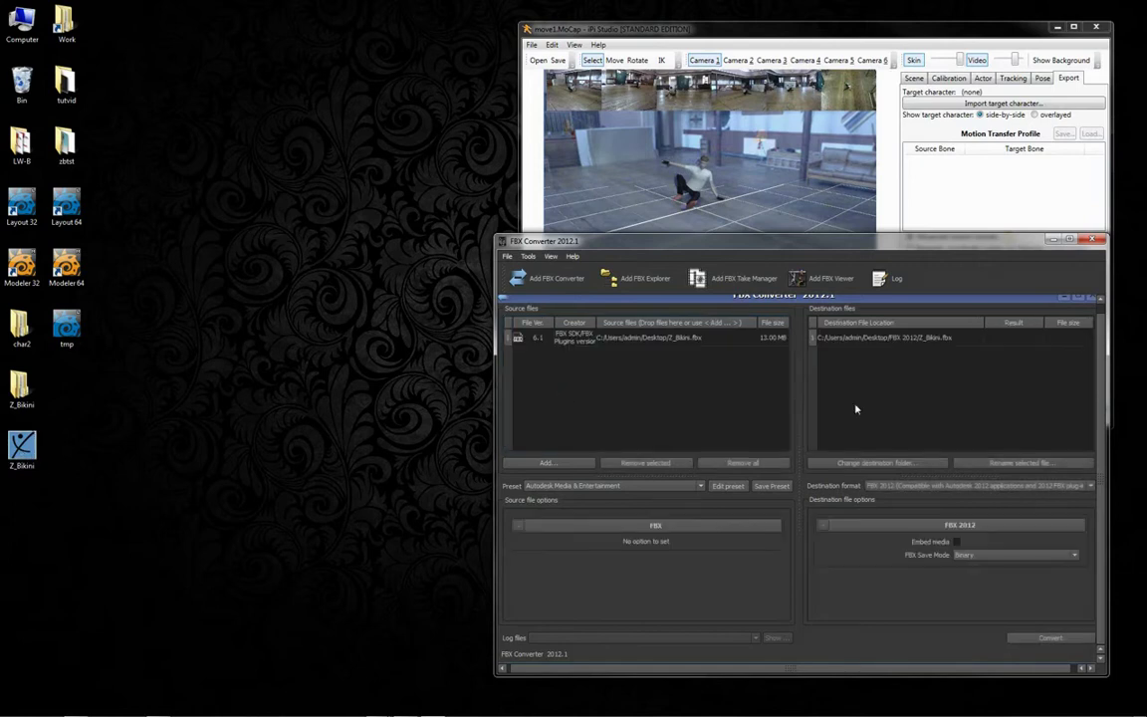
click(897, 488)
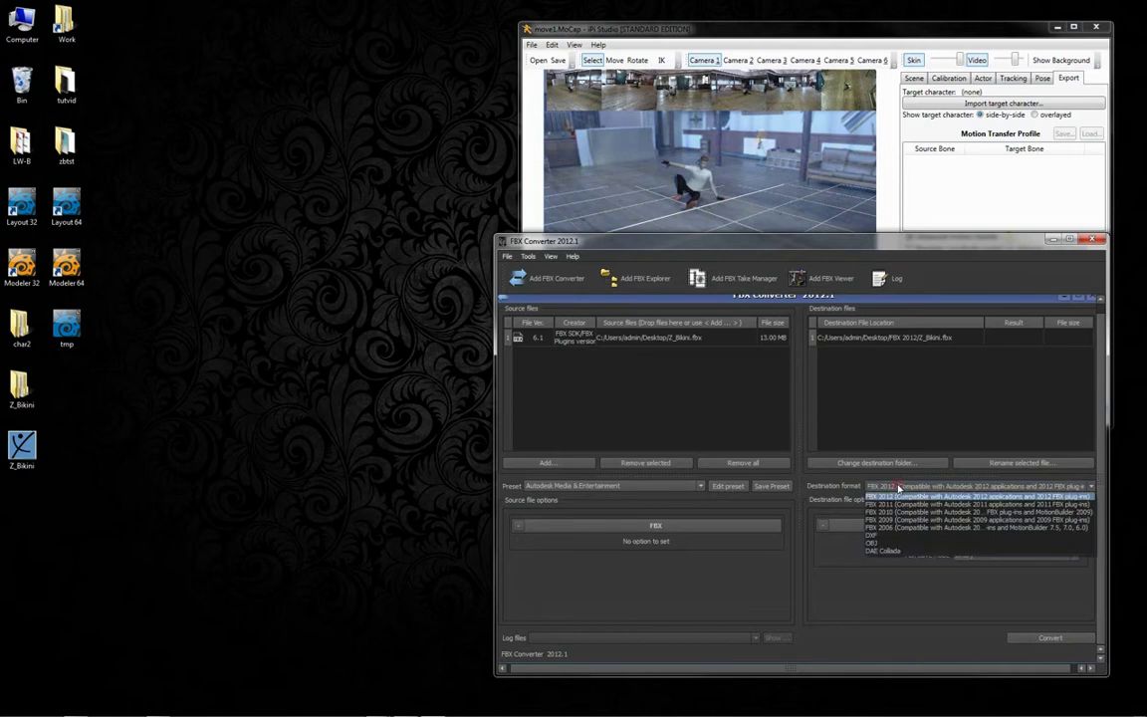
click(888, 545)
click(1050, 637)
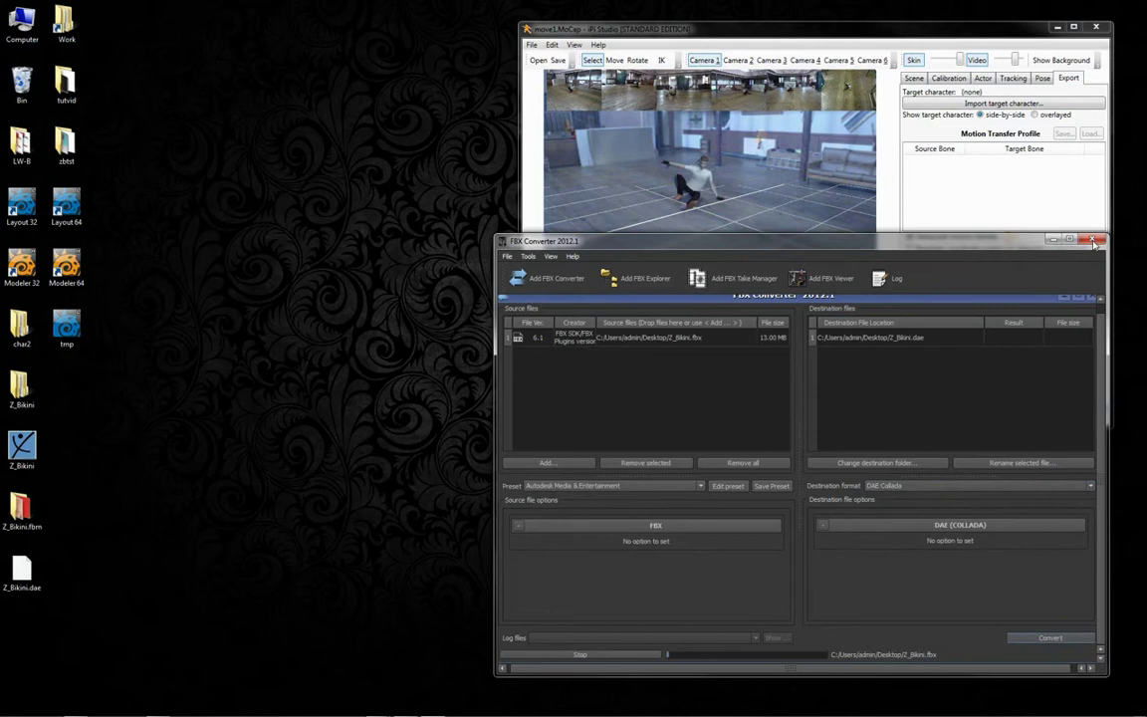
drag(1010, 240, 786, 178)
click(872, 180)
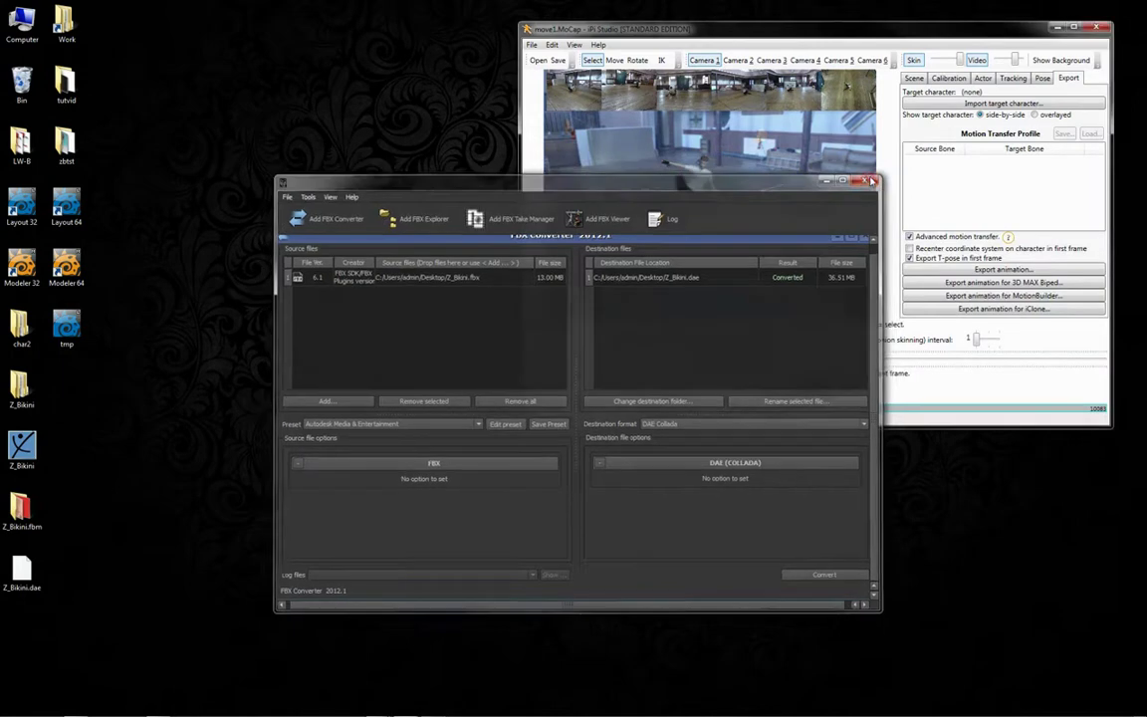
Switch to iPi Studio and import Z_Bikini.dae from the desktop as the target character.
double_click(723, 29)
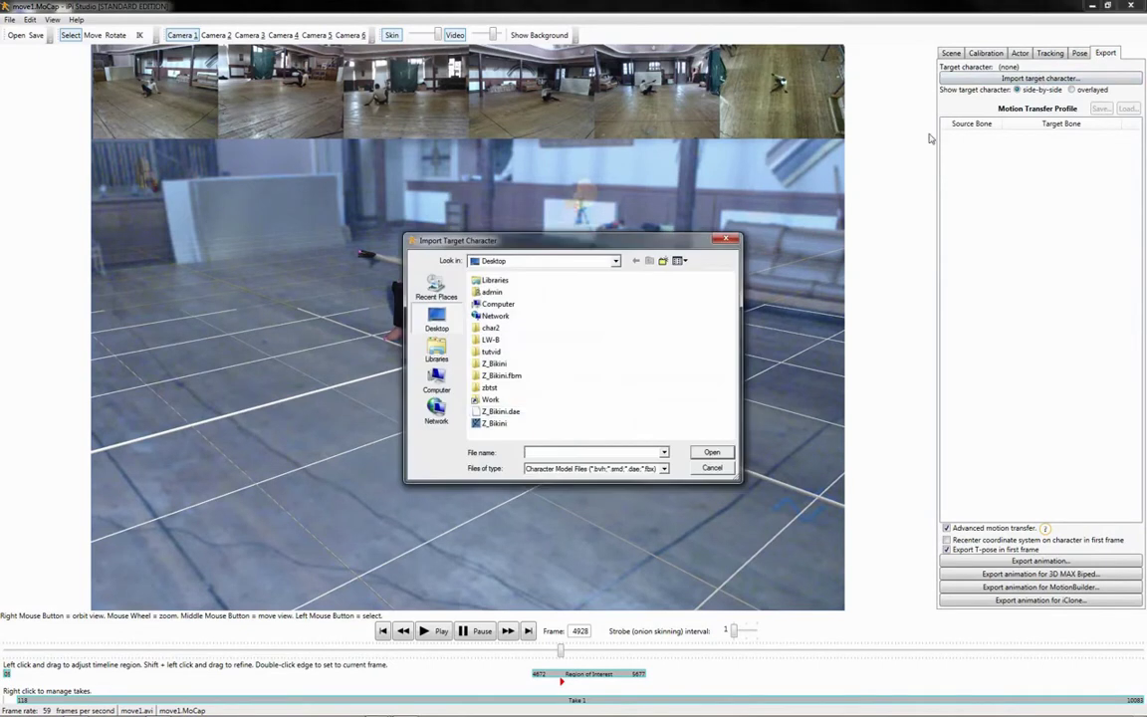
click(529, 411)
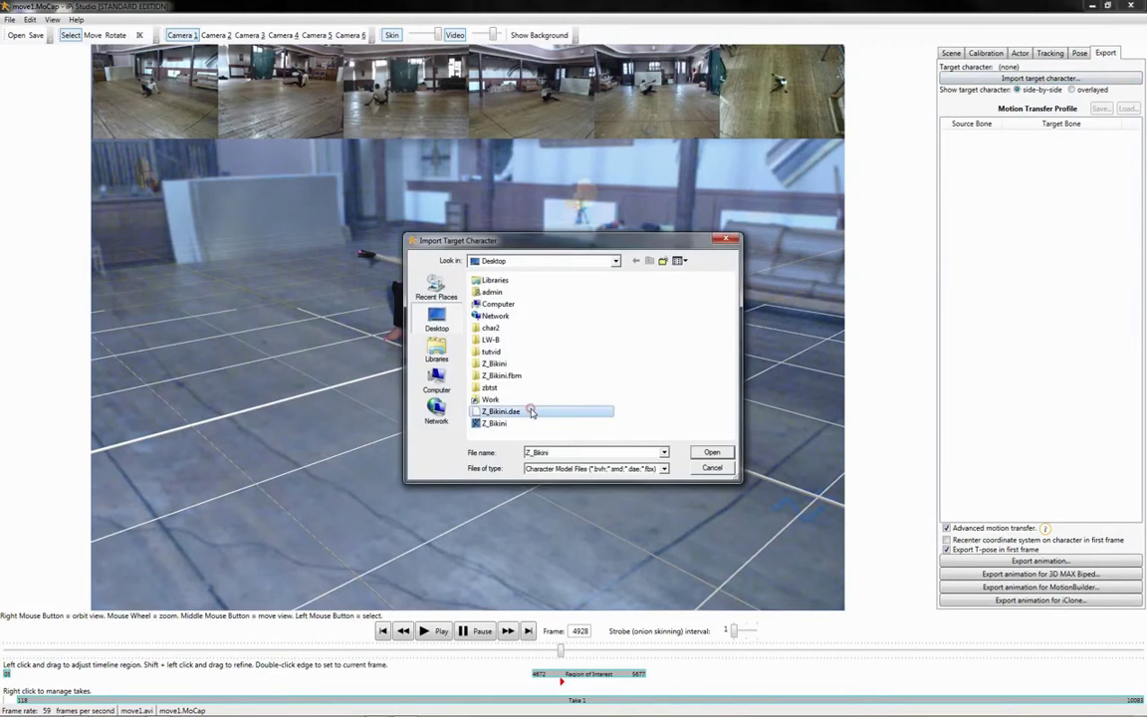
click(709, 453)
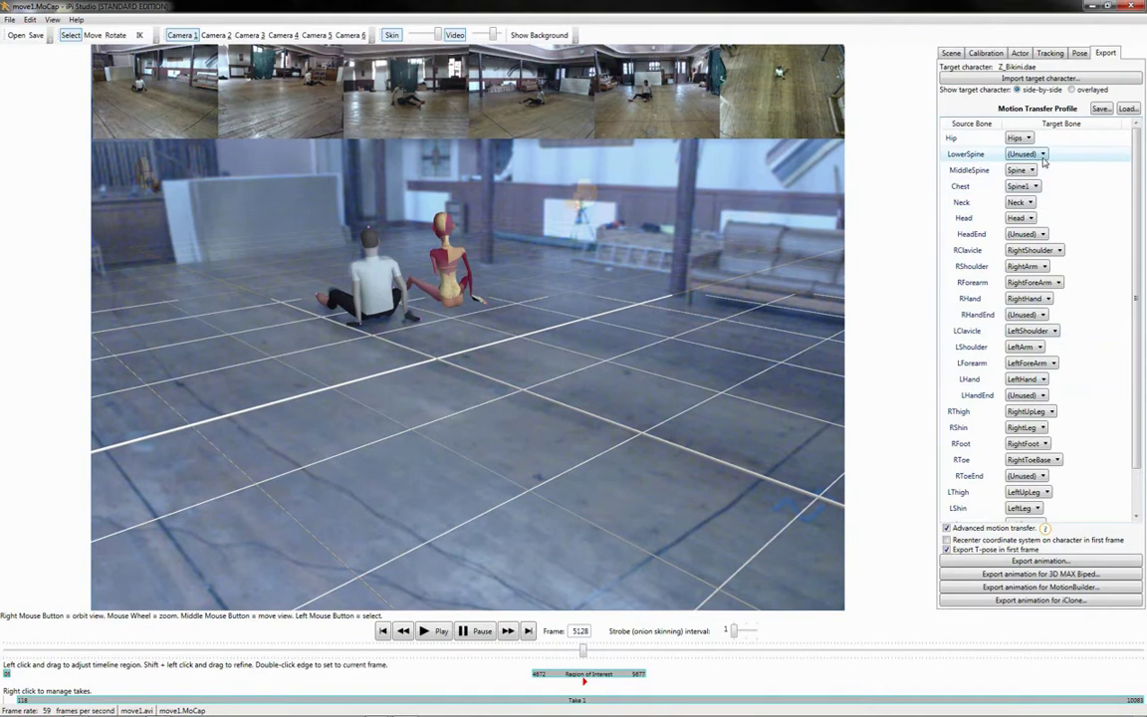
Map the source bones LowerSpine to Spine, MiddleSpine to Spine1 and Chest to Spine2 in the motion transfer profile.
click(1042, 154)
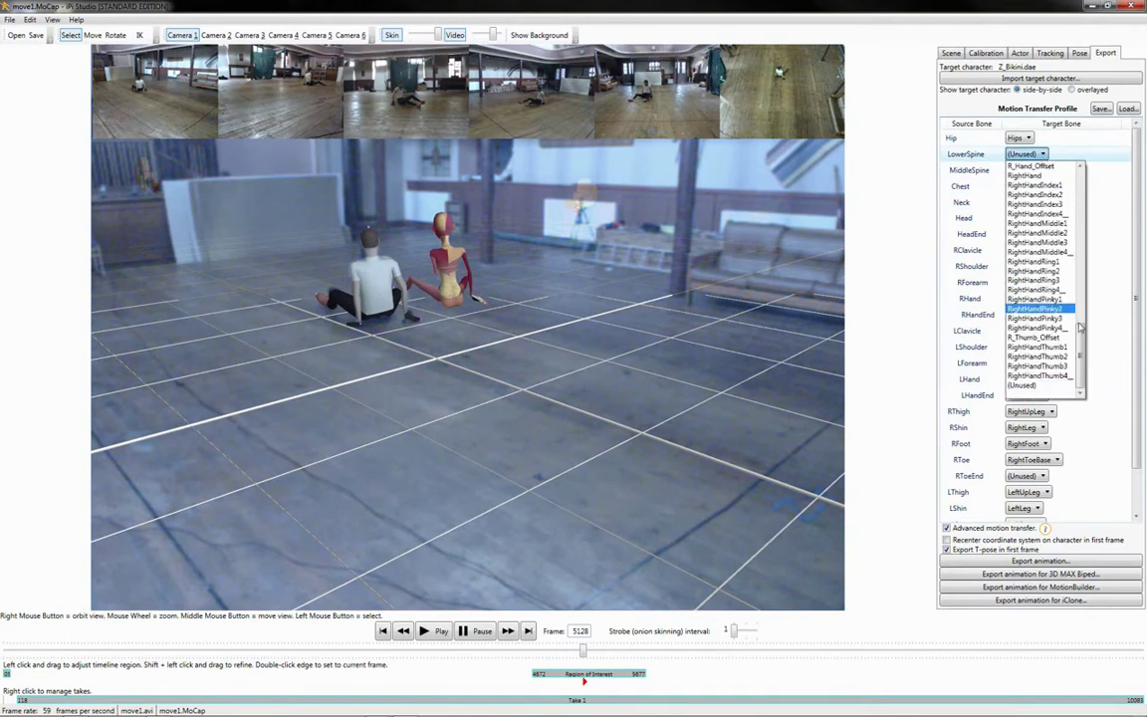
drag(1081, 336, 1082, 199)
click(1037, 249)
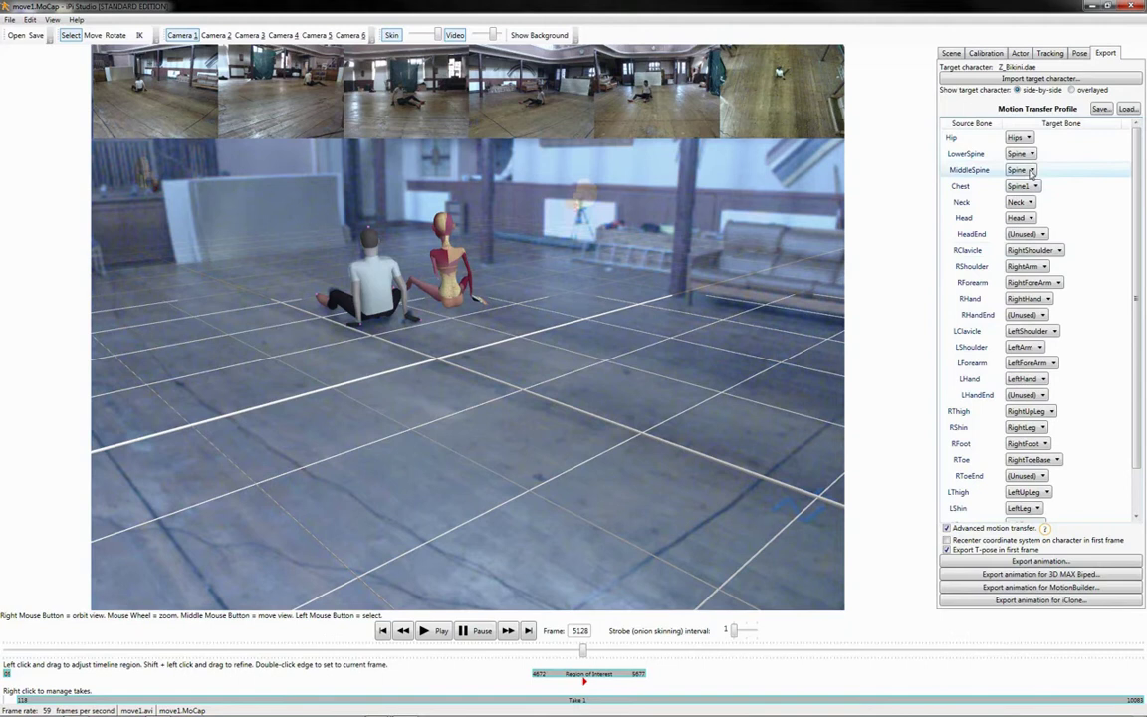
click(1032, 173)
click(1020, 191)
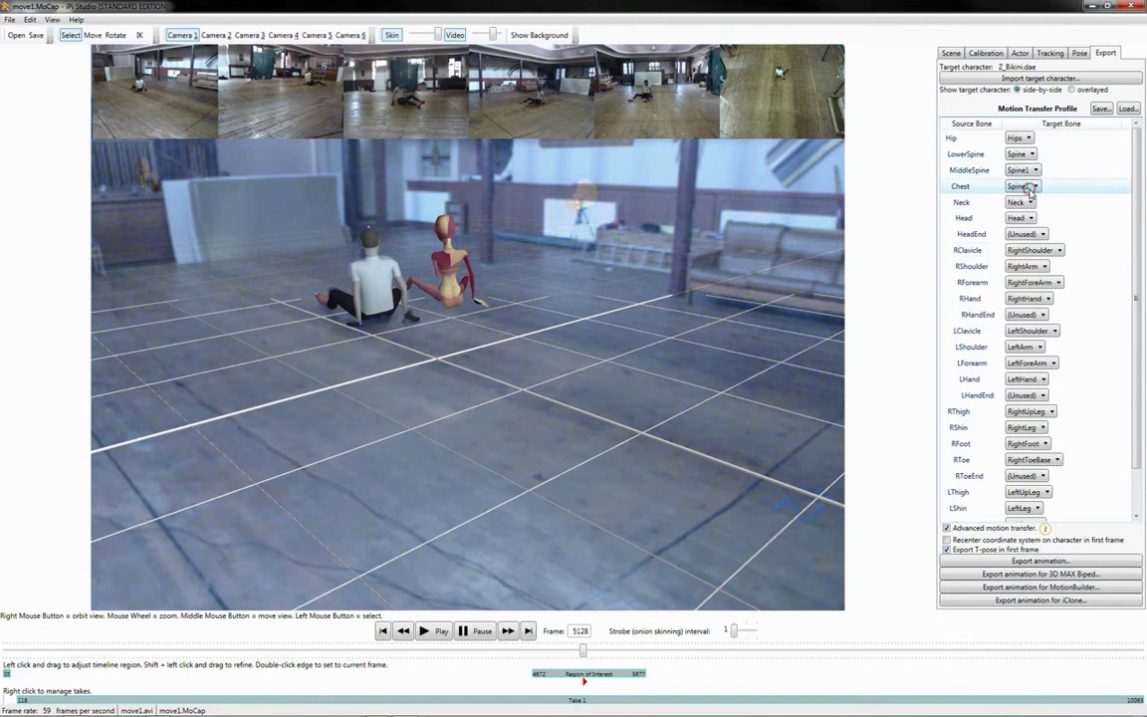
click(1029, 186)
click(1026, 207)
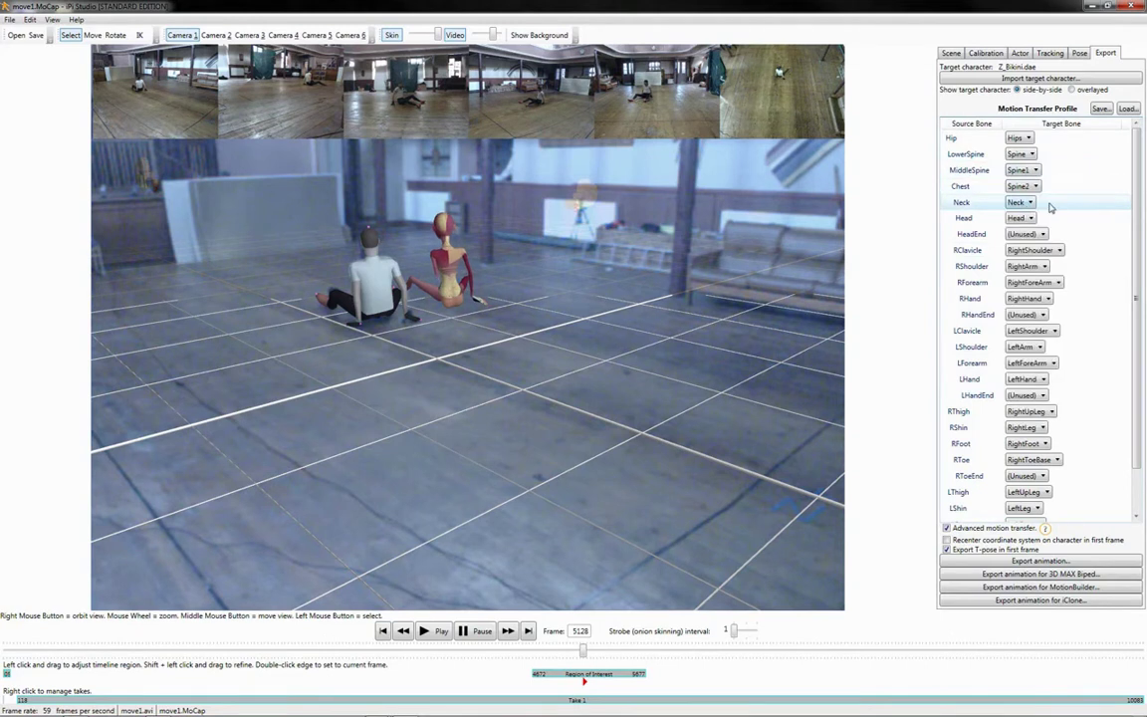
Map the source bone RToeEnd to the target bone RightToe_End__ in the motion transfer profile.
scroll(1006, 282, down, 1)
click(1025, 427)
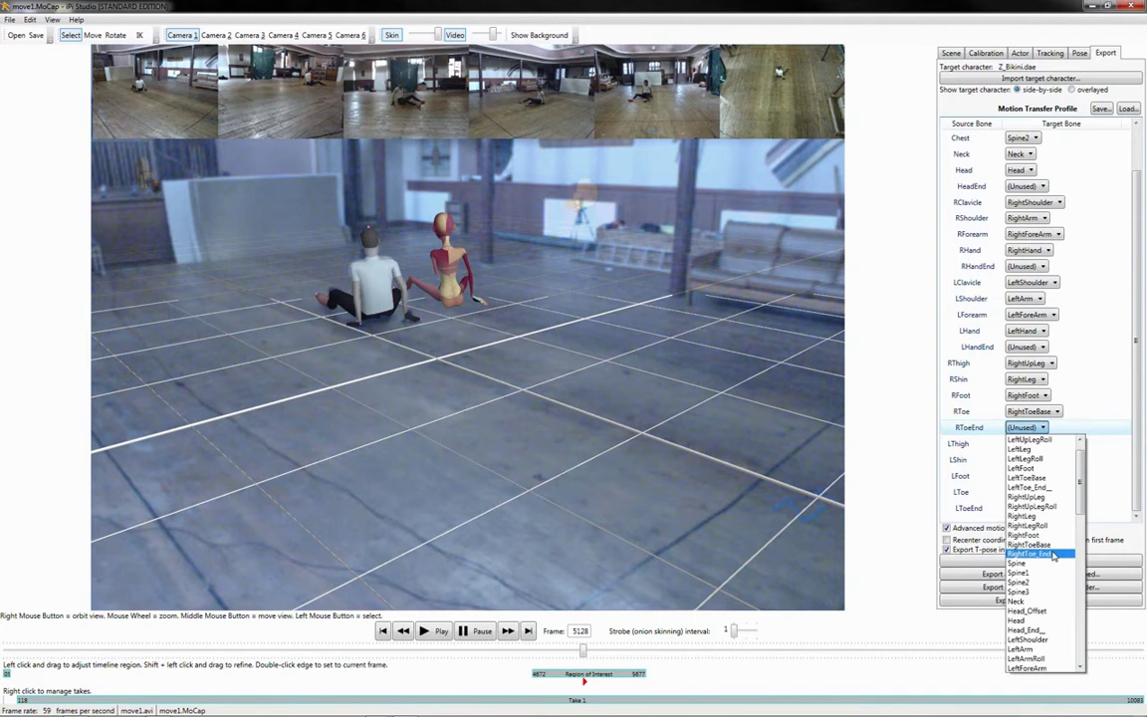
click(1053, 554)
scroll(947, 494, up, 1)
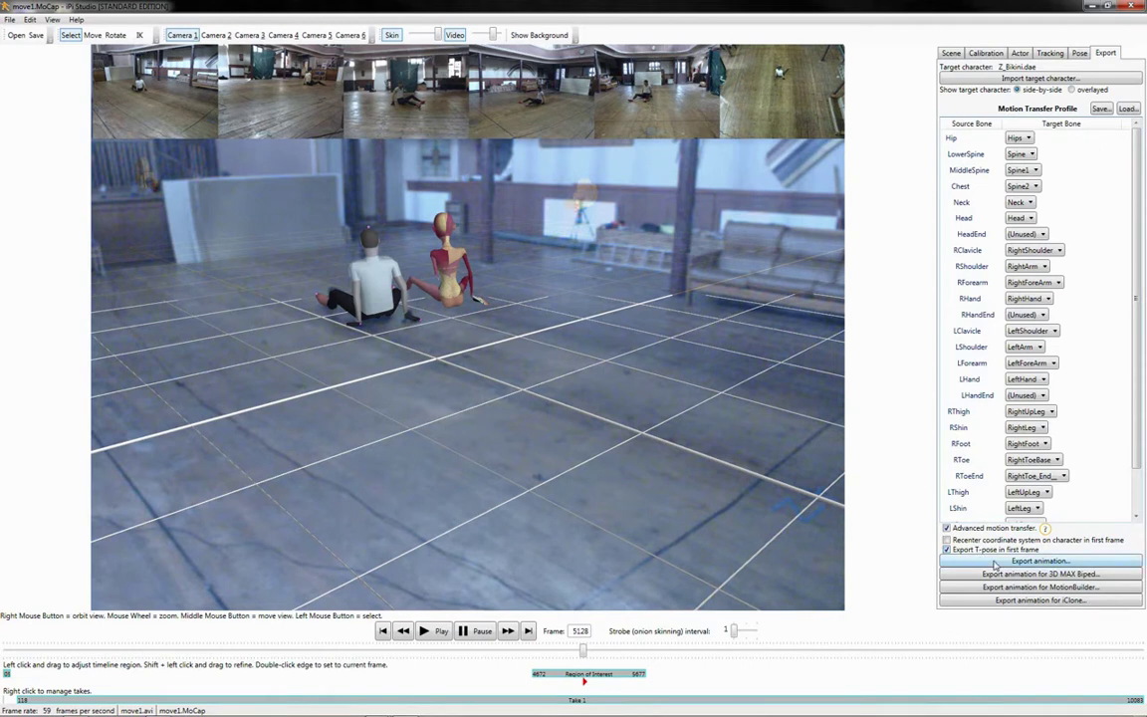
Export the retargeted animation to the desktop as an FBX file named move1.
click(994, 562)
click(645, 468)
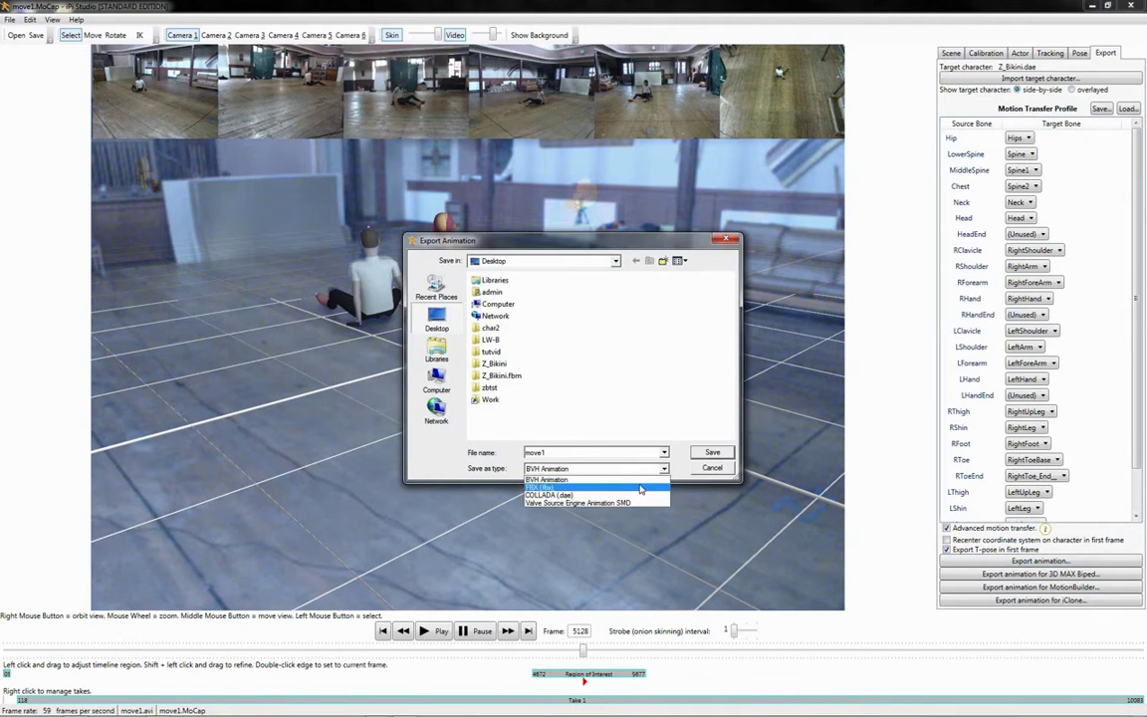
click(640, 487)
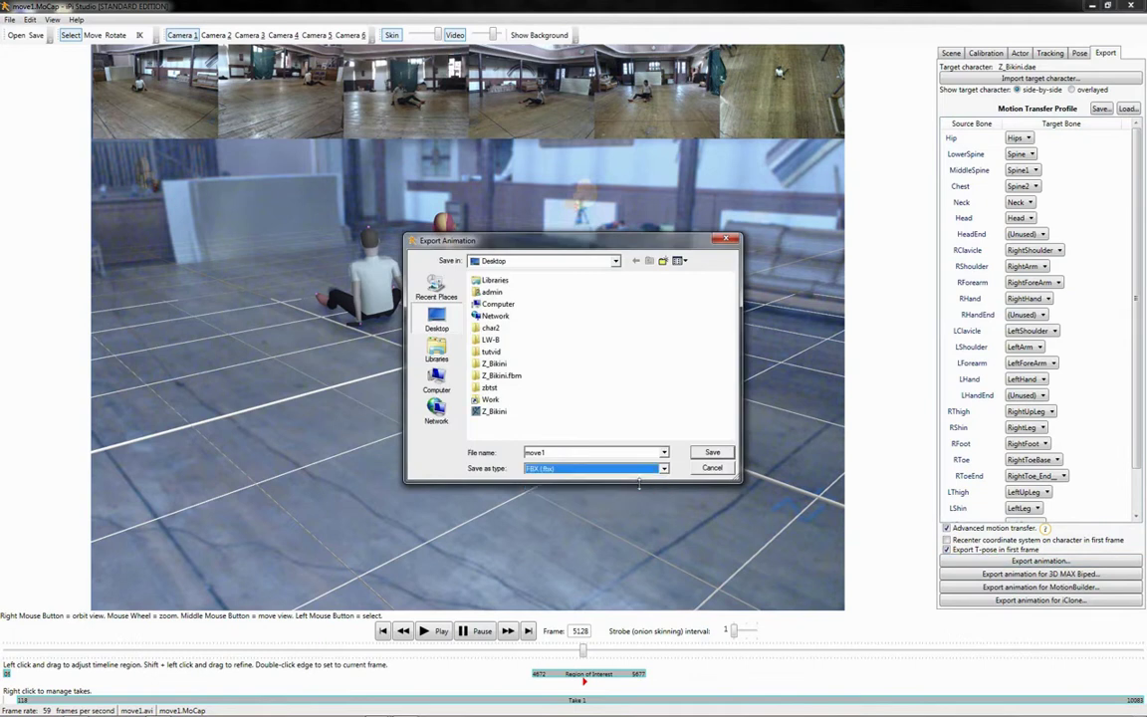
click(710, 453)
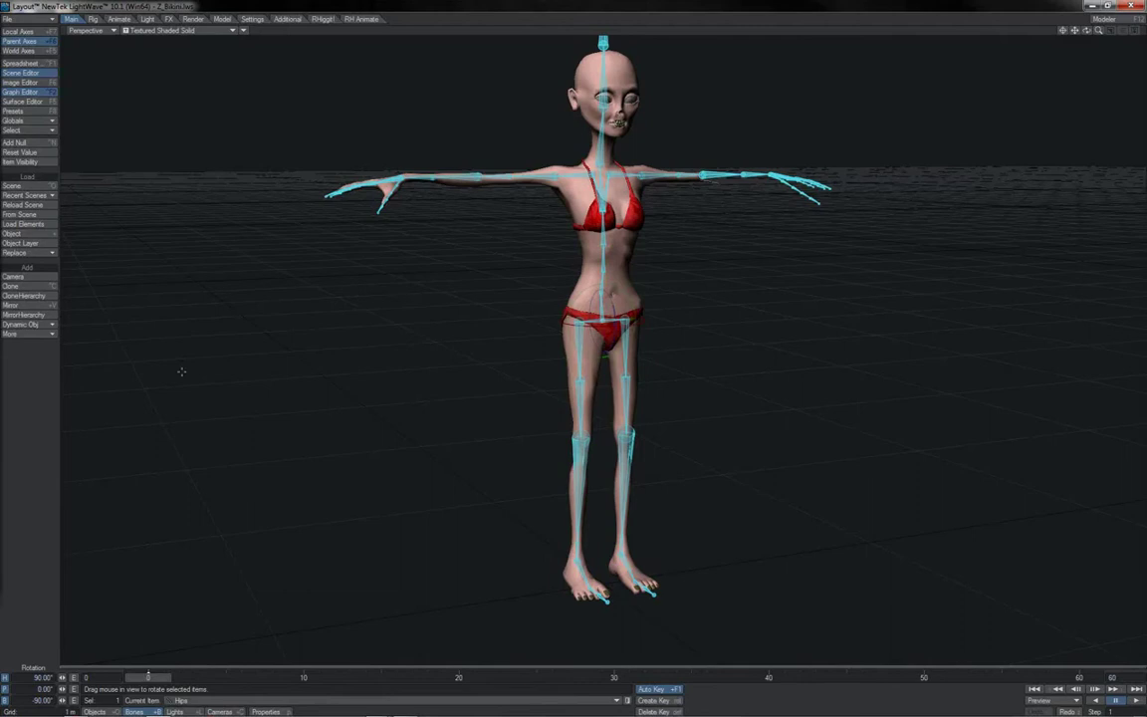
Switch to LightWave Layout and load the move1 FBX file as a scene, with Bake Rotations and joints imported as Joints.
click(40, 187)
click(568, 553)
click(334, 192)
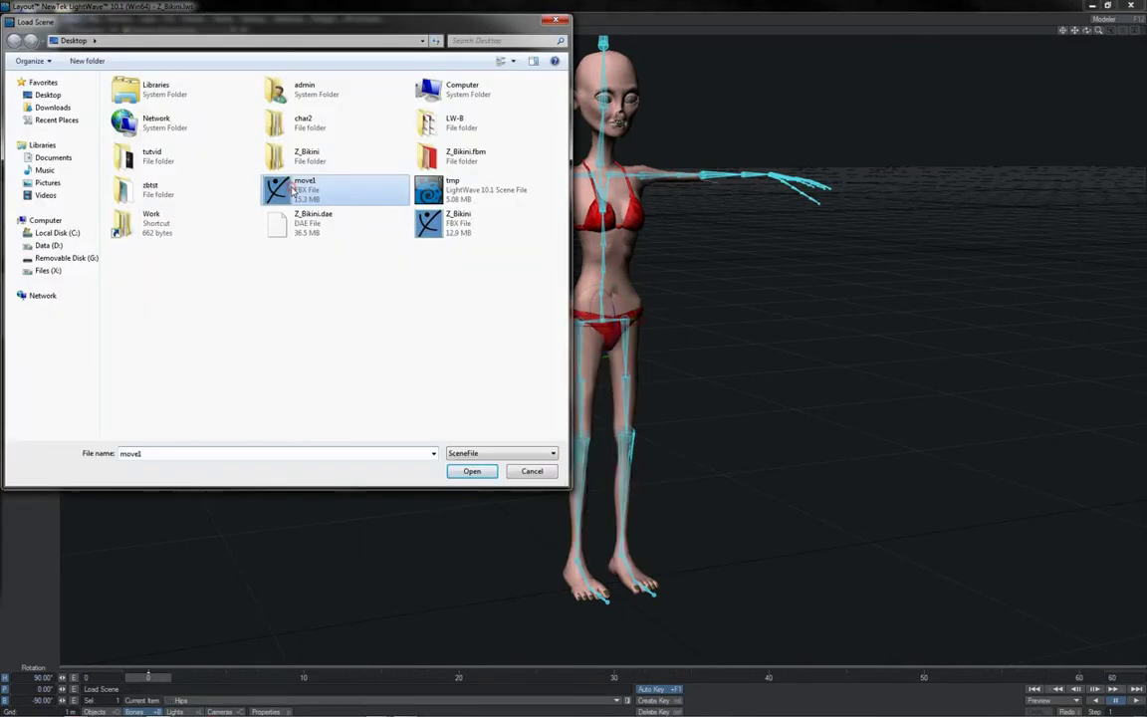
click(467, 474)
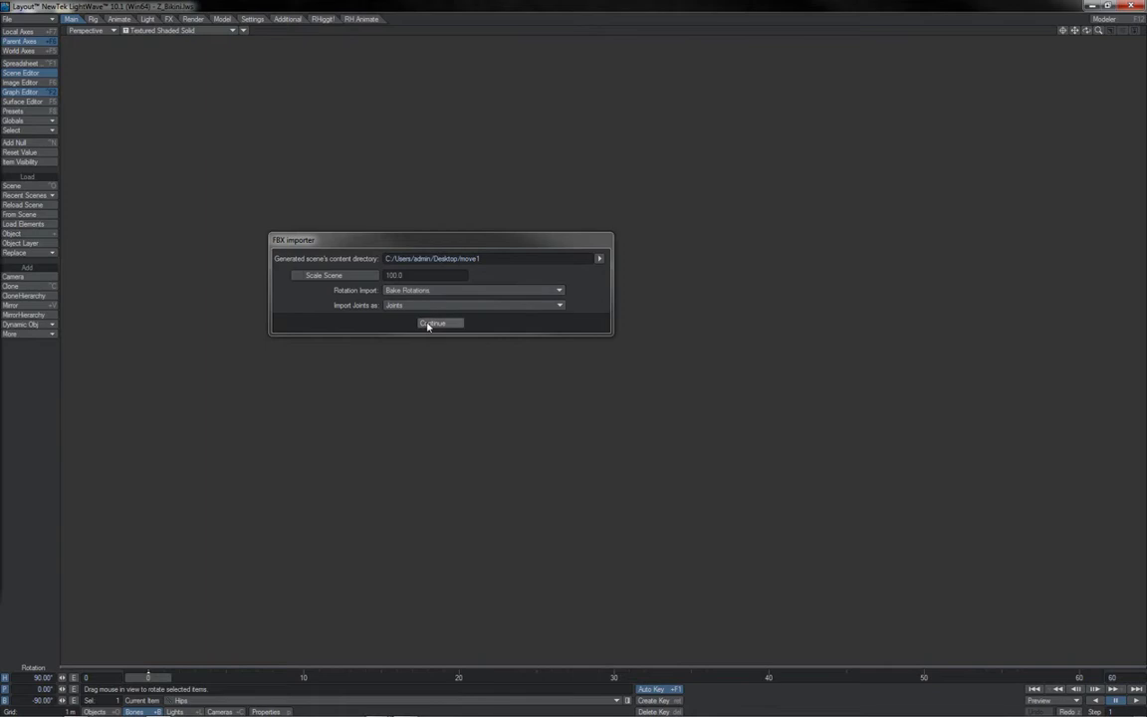
click(428, 324)
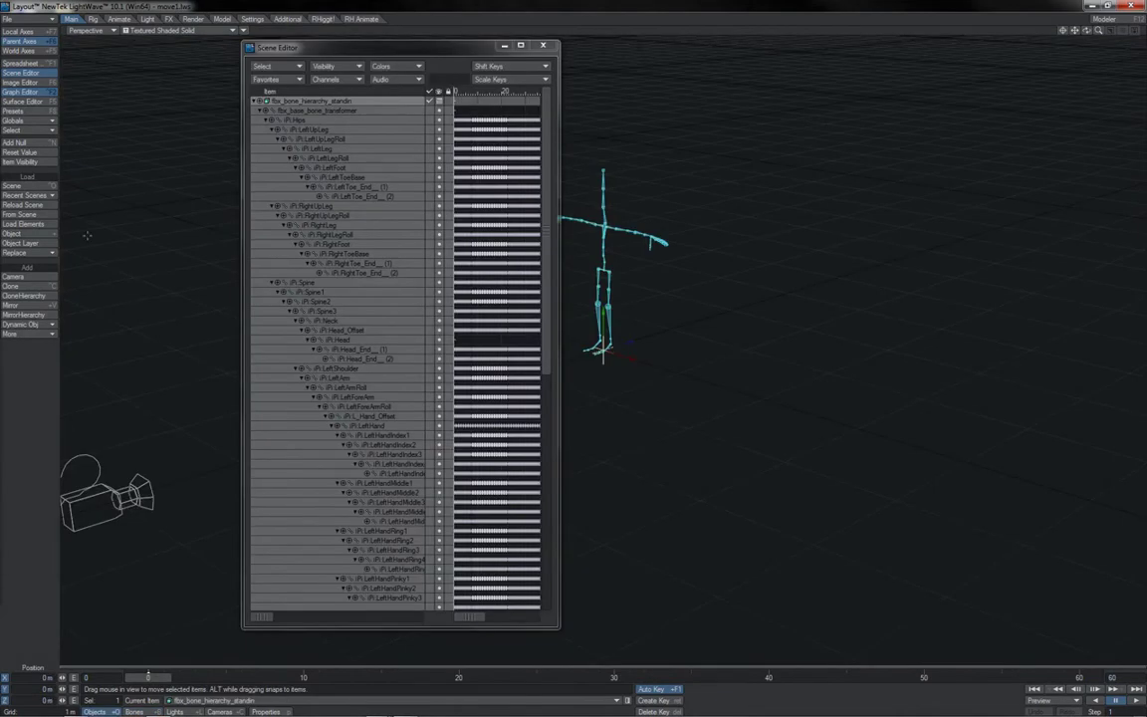
Replace the fbx_bone_hierarchy_standin object with the Z_Bikini_Main character object.
click(47, 252)
click(47, 255)
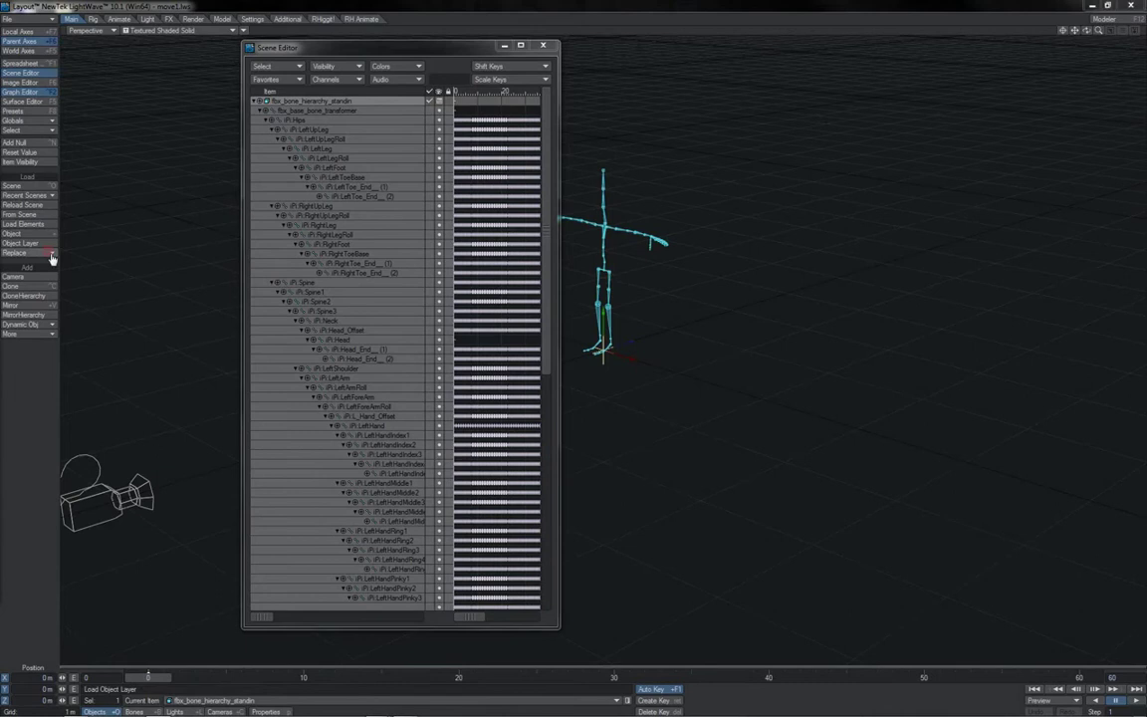
double_click(150, 92)
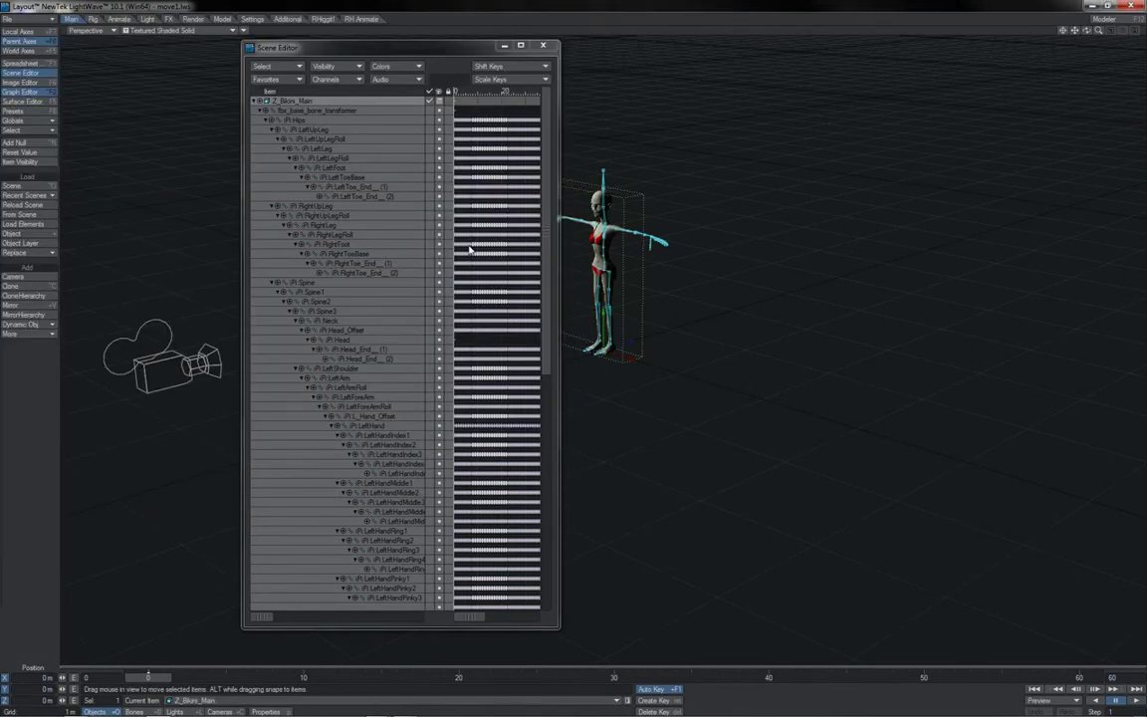
Move the iPi:Hips bone out of fbx_base_bone_transformer and parent it directly under Z_Bikini_Main in the Scene Editor.
click(289, 111)
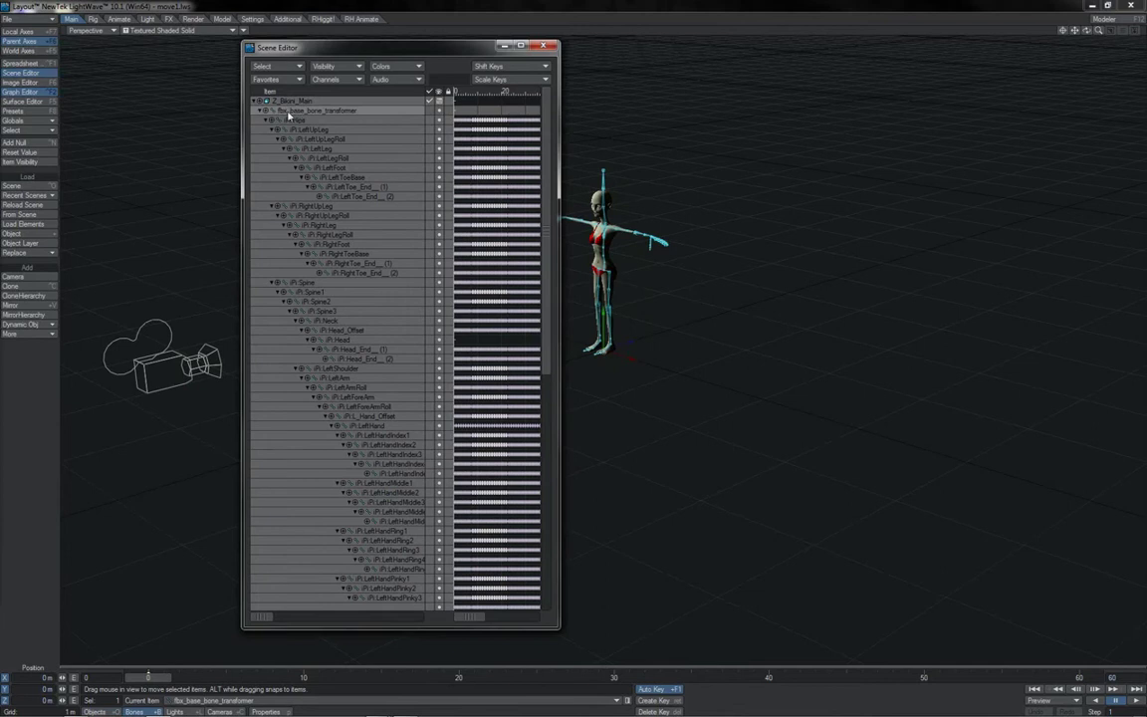
click(301, 120)
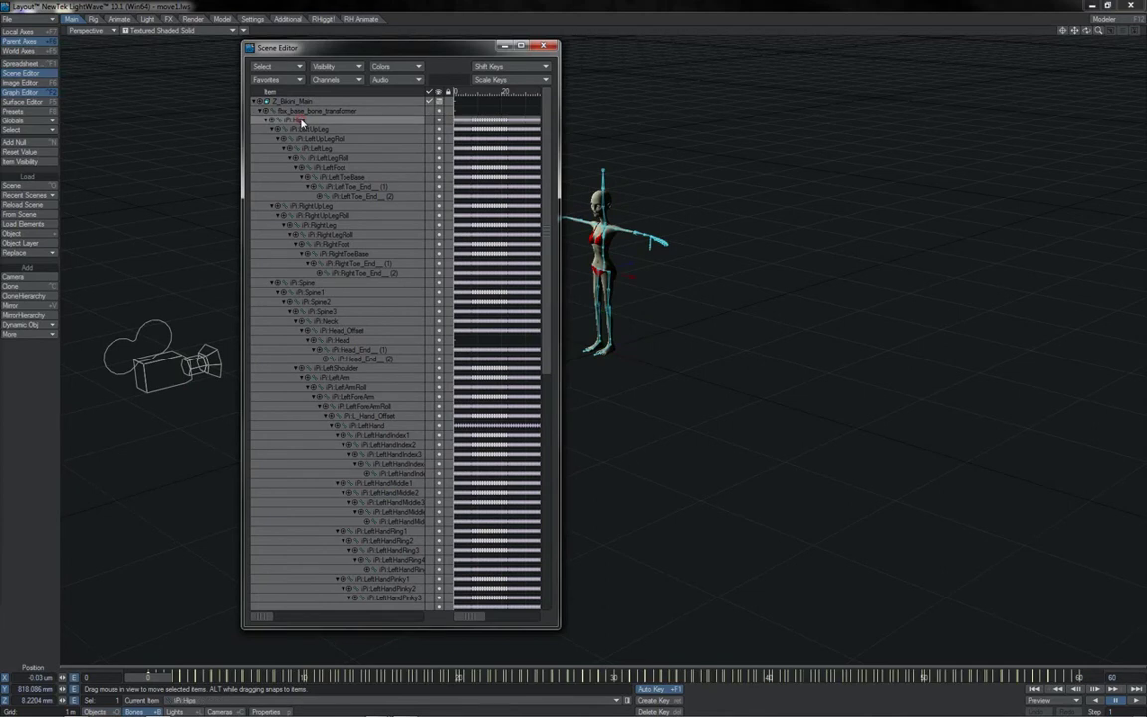
drag(296, 122, 295, 104)
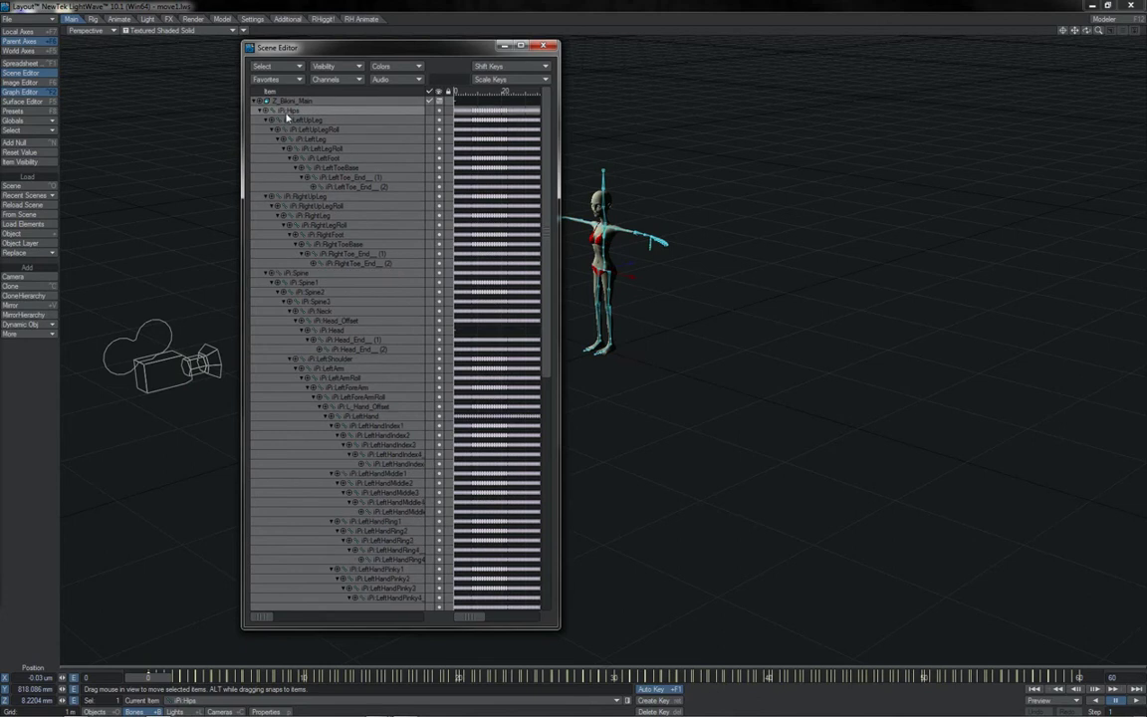
Examine the iPi-prefixed bone names down the left leg chain in the Scene Editor, along with the available bone tools.
click(291, 120)
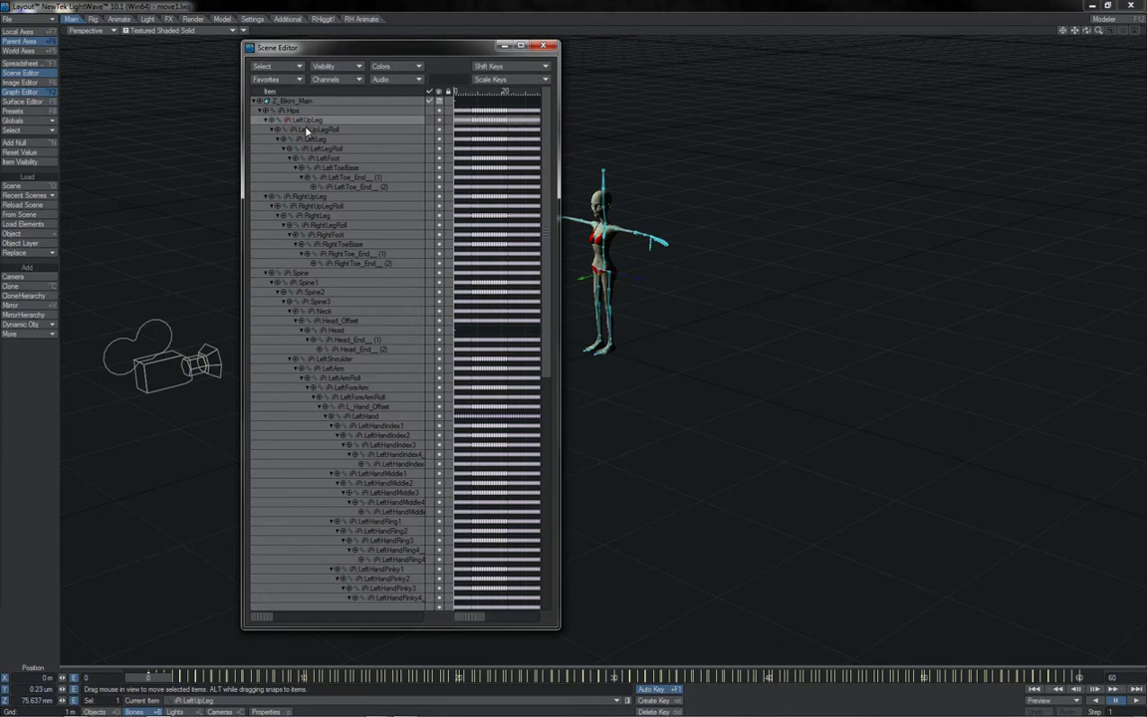
click(307, 129)
click(315, 141)
click(318, 150)
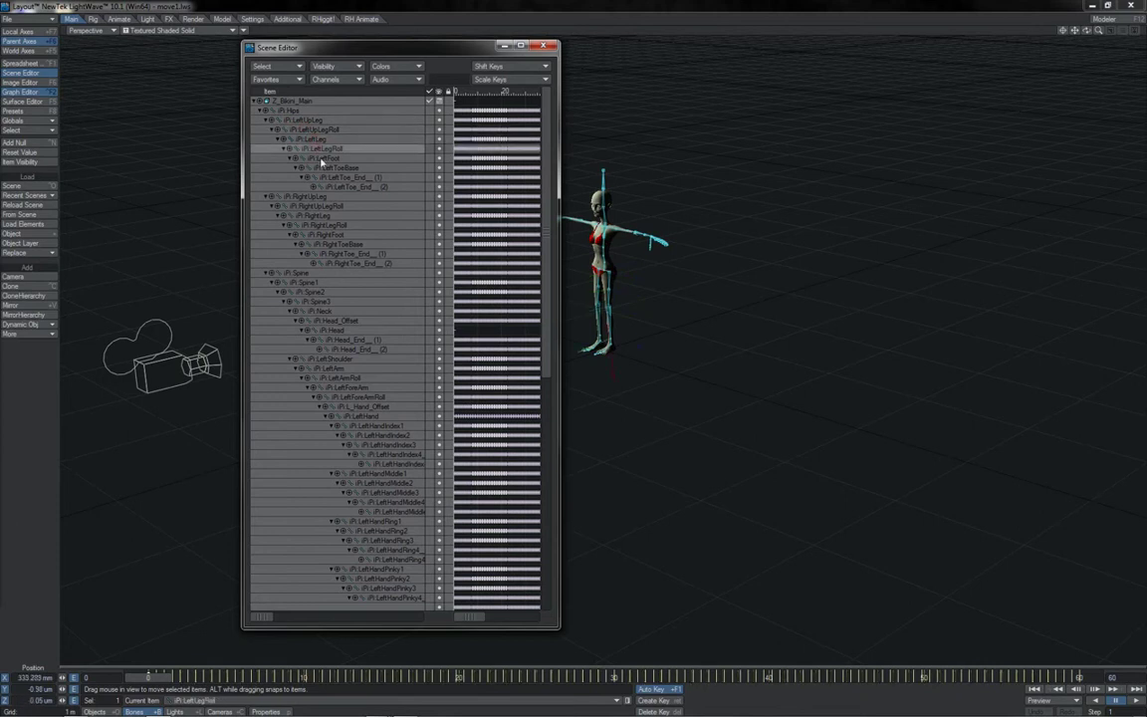
click(321, 158)
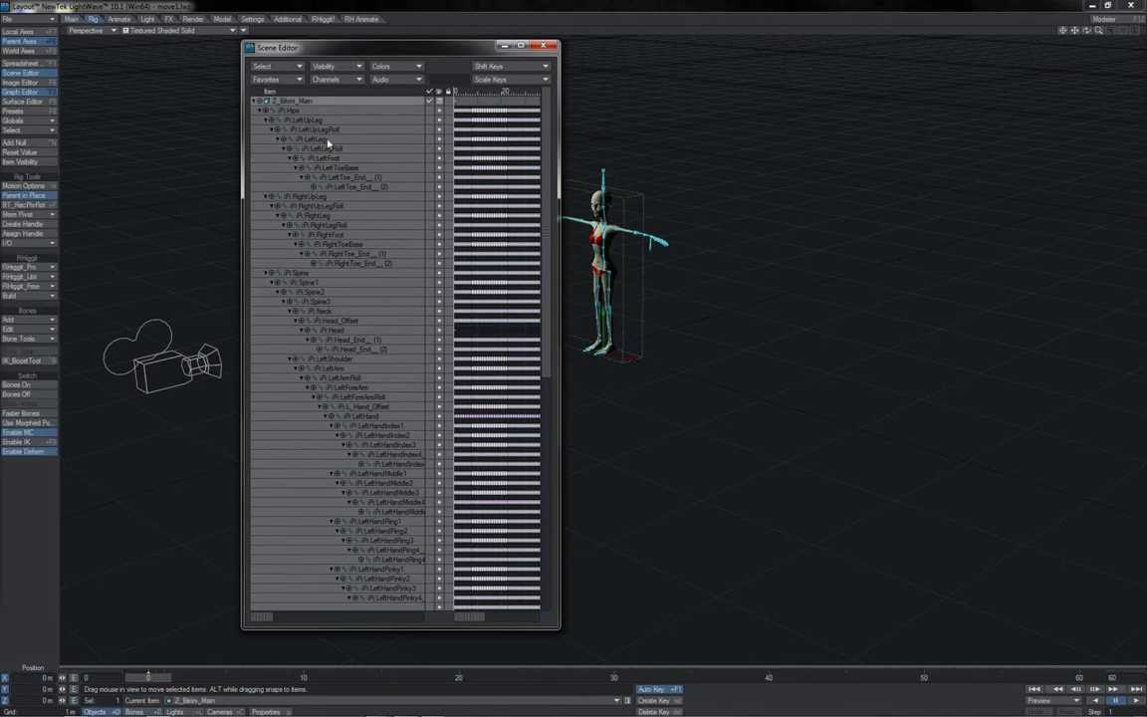
key(shift+b)
click(30, 339)
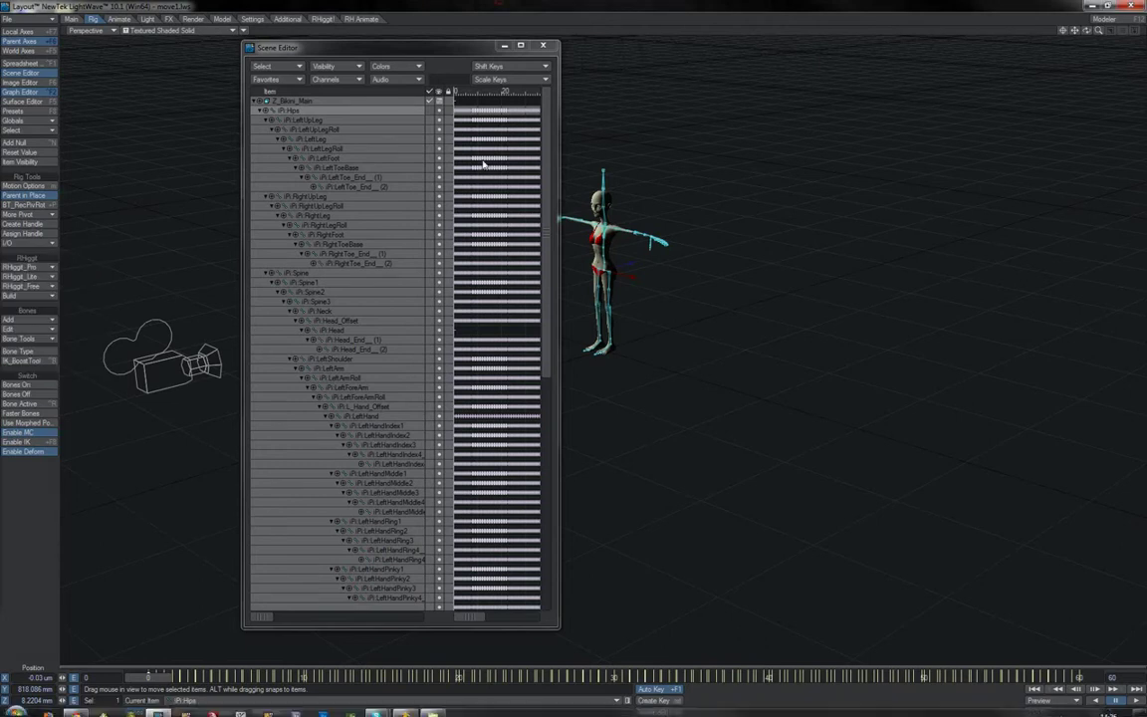
Save the scene over the existing move1.lws, then switch to the Scenes folder and open the move1 scene file in Notepad.
key(s)
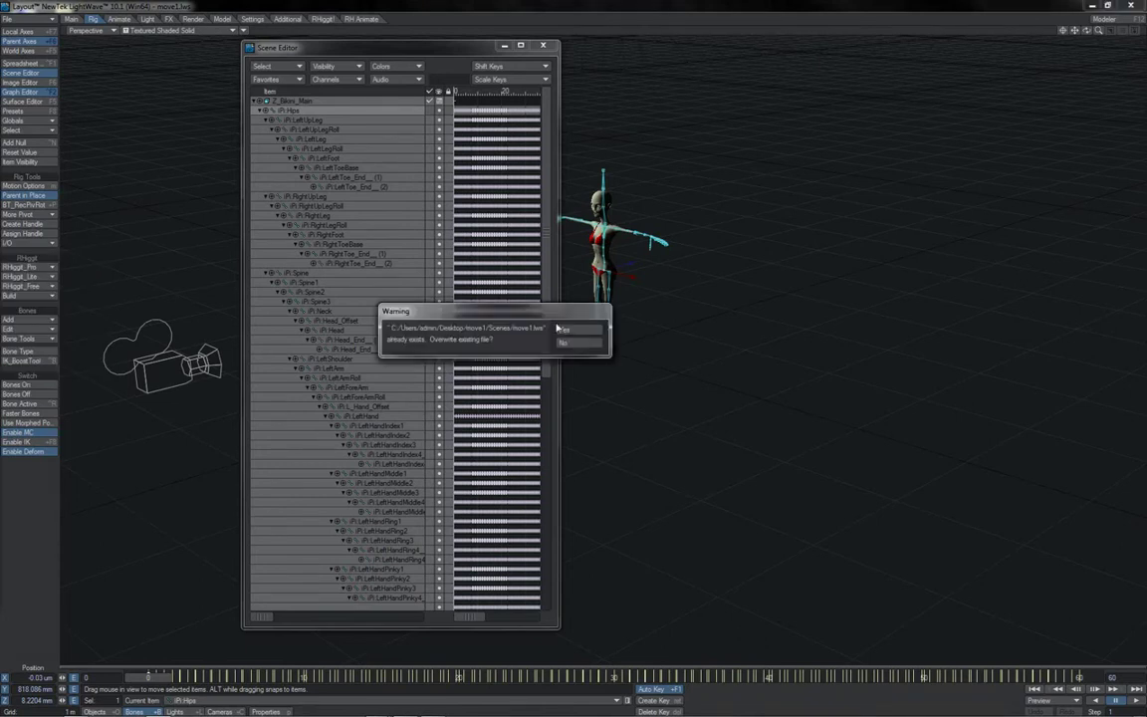
click(575, 331)
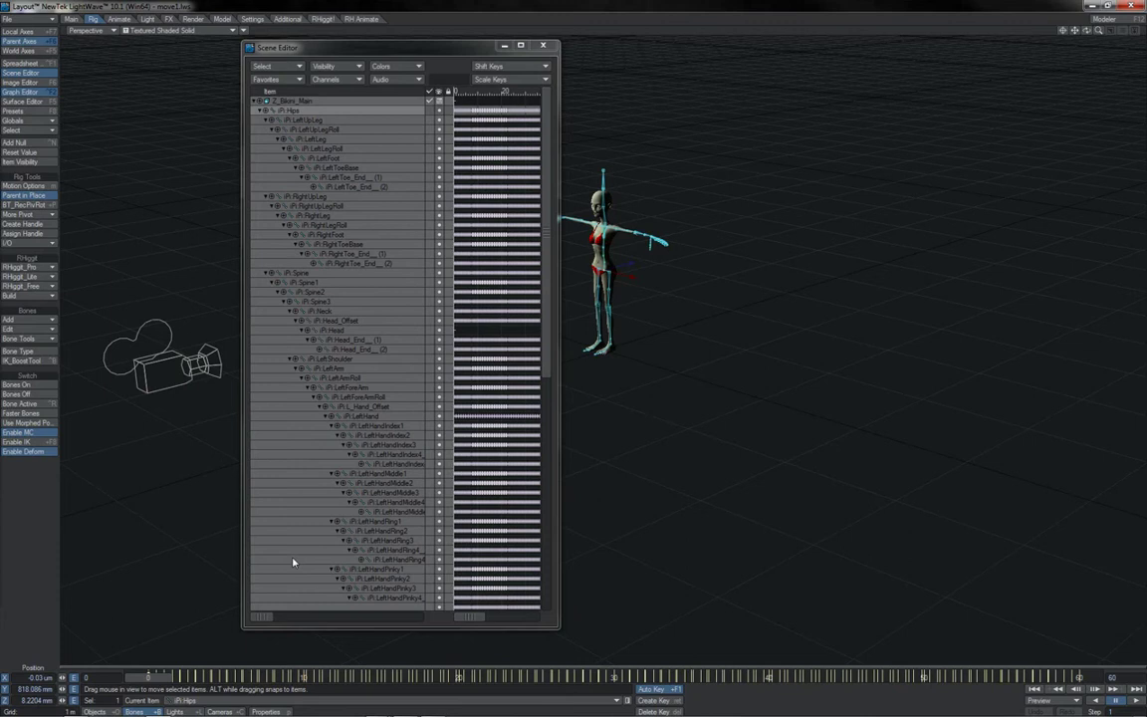
click(432, 709)
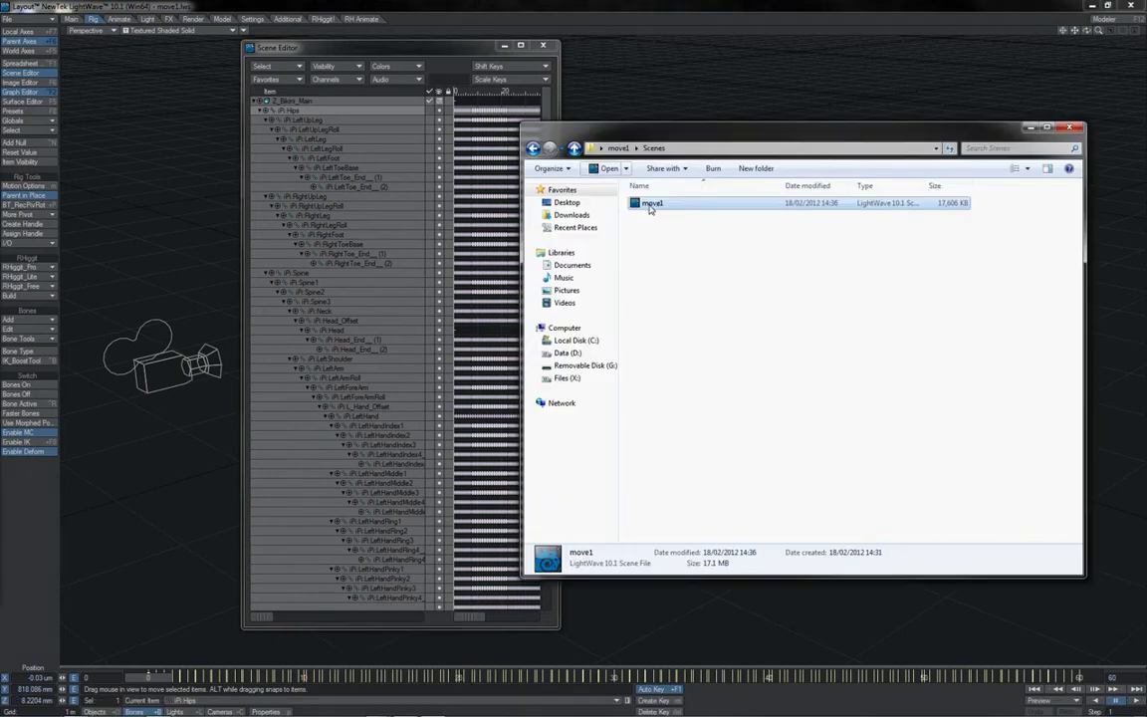
click(626, 169)
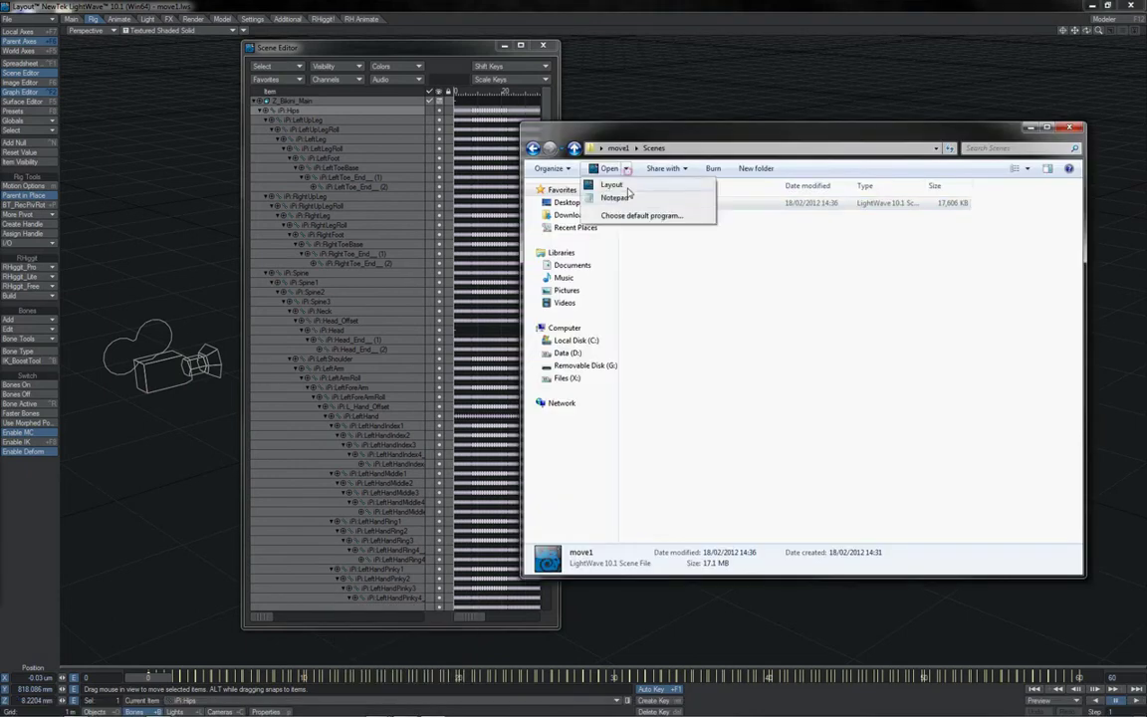
click(614, 198)
Strip the "iPi:" prefix by replacing every occurrence in the scene text with nothing, and close the file with its changes saved.
click(366, 105)
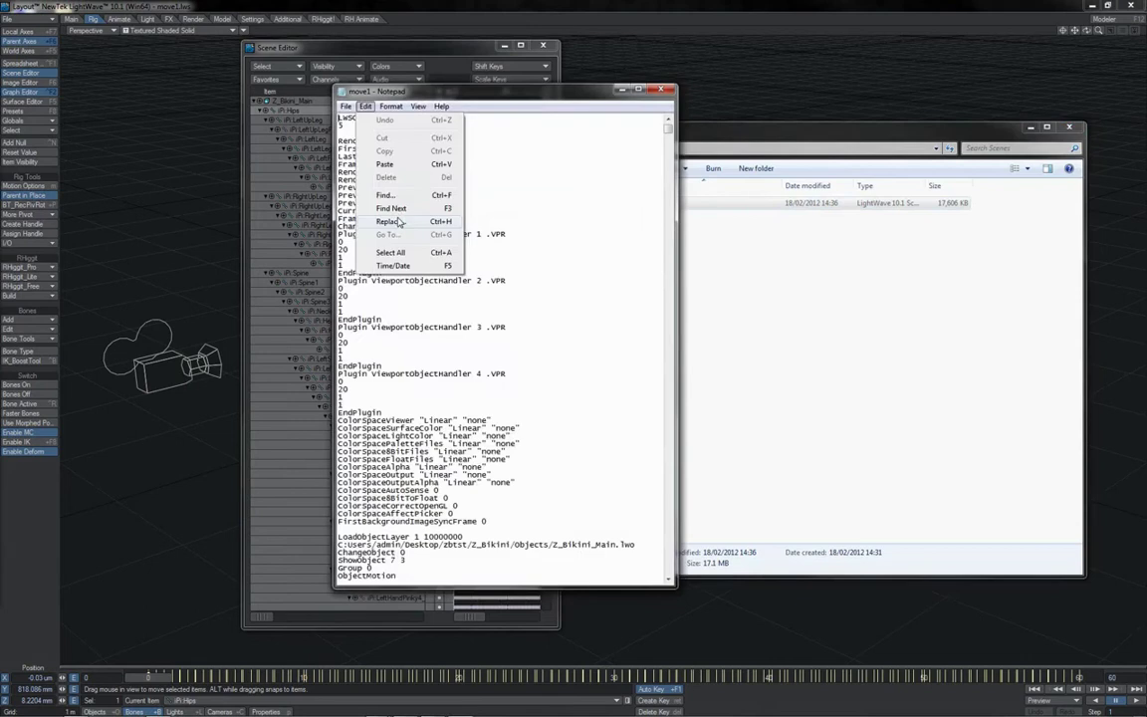
click(397, 222)
text(iPi)
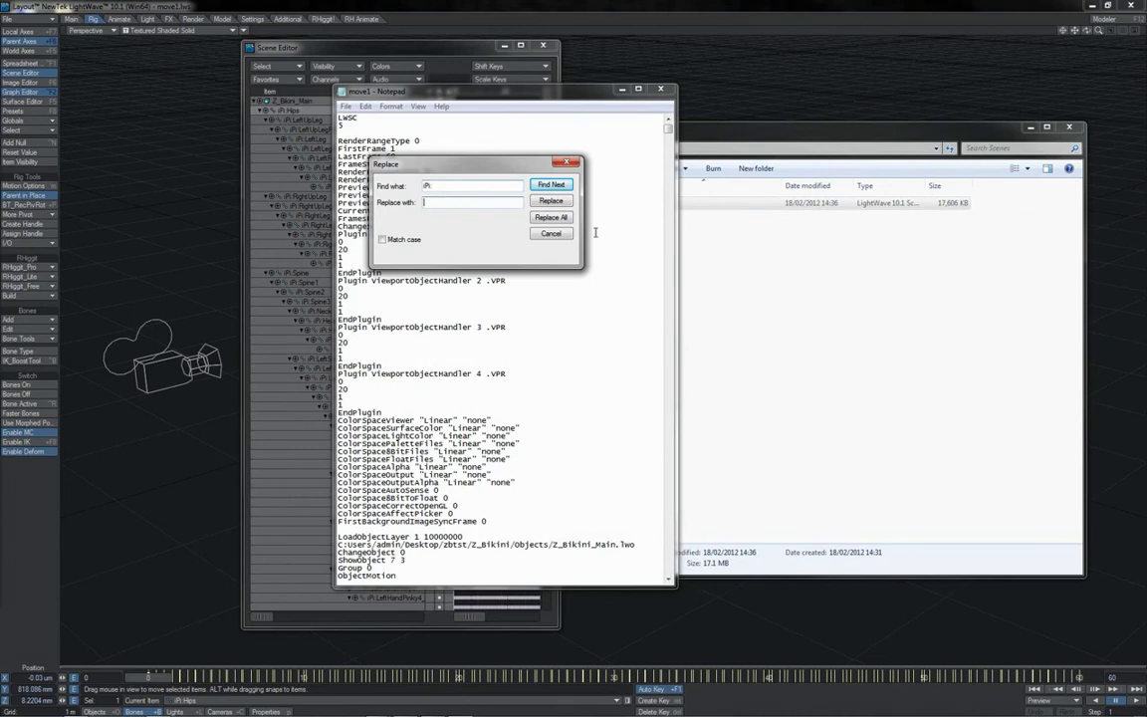
click(546, 213)
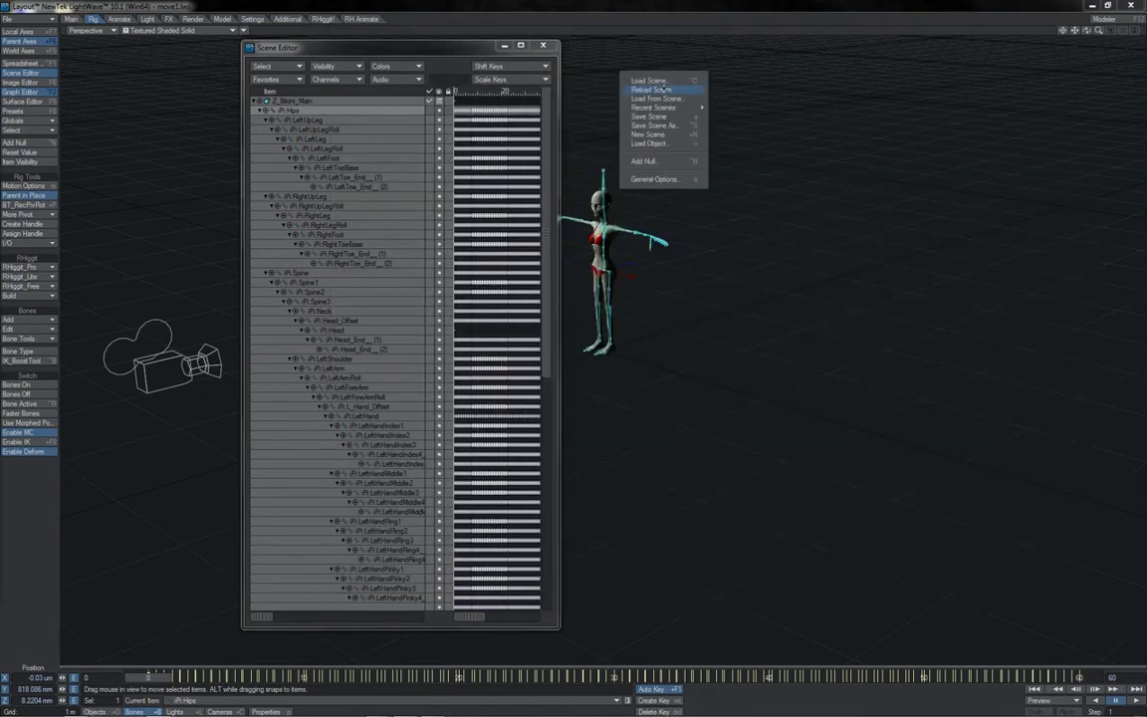
click(664, 89)
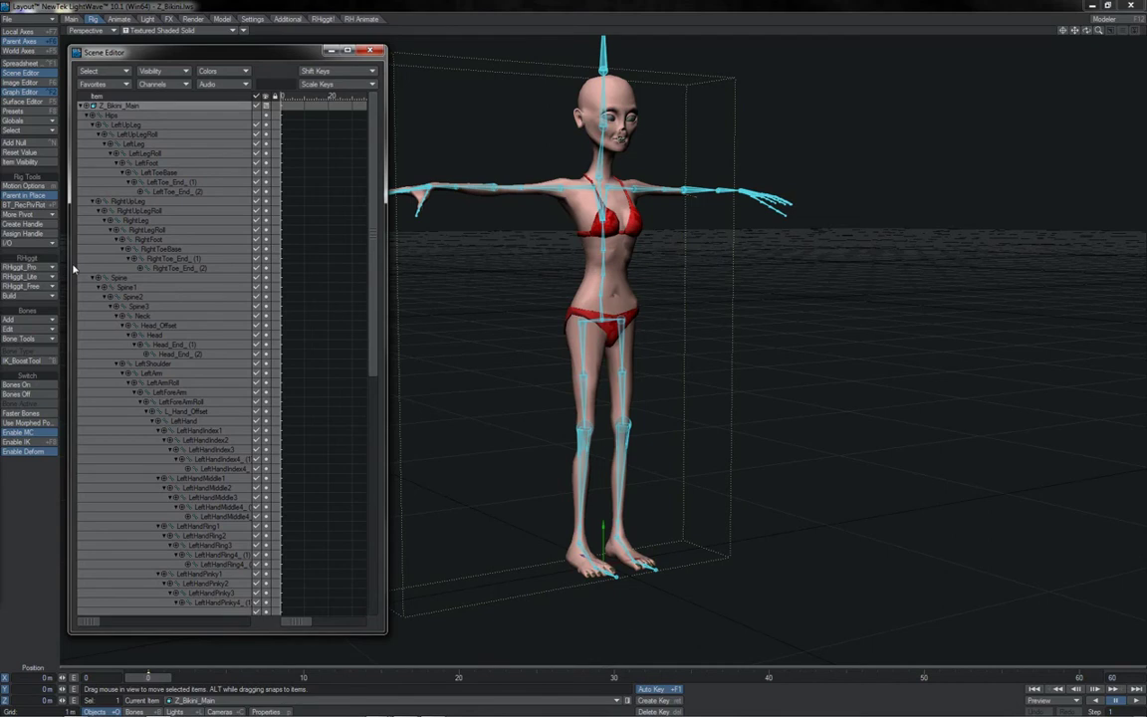
In the Z_Bikini scene in LightWave Layout, load items from the move1 scene using From Scene.
click(70, 19)
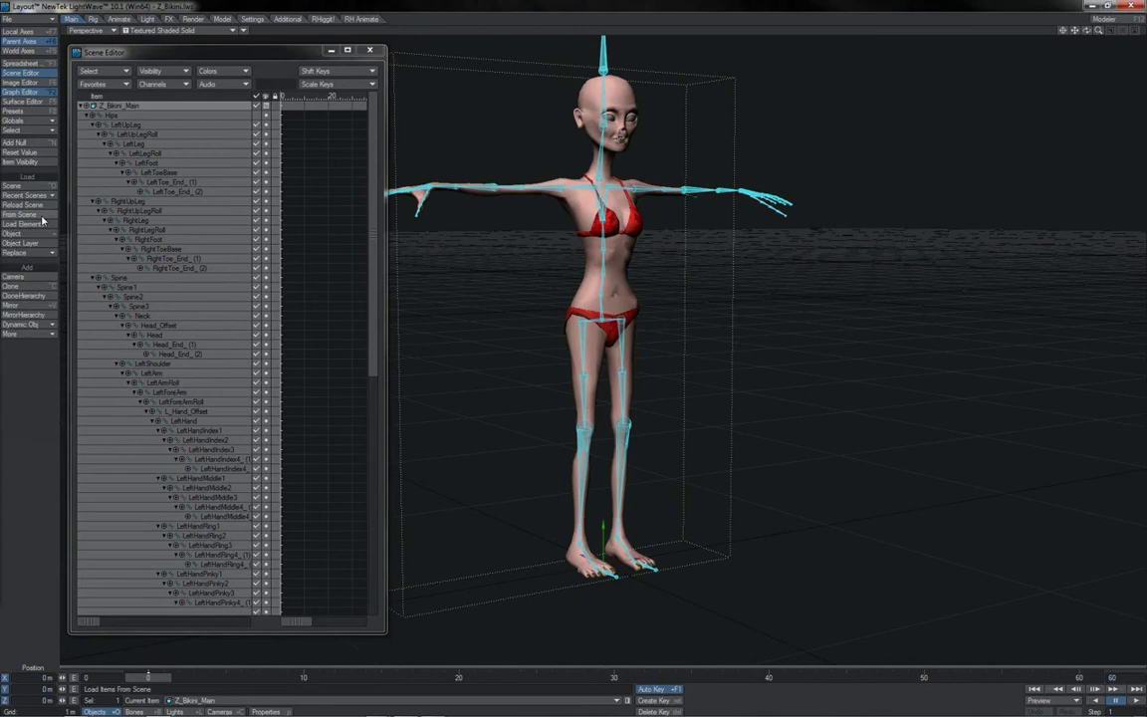
click(43, 218)
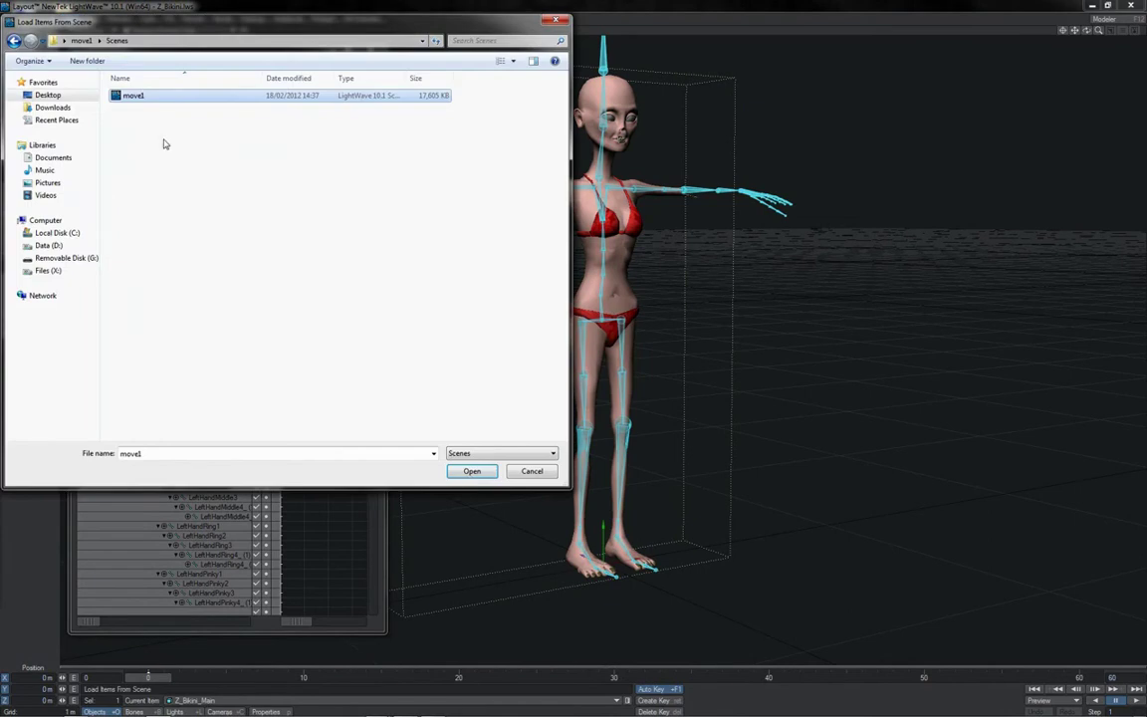
click(468, 472)
click(397, 535)
click(600, 330)
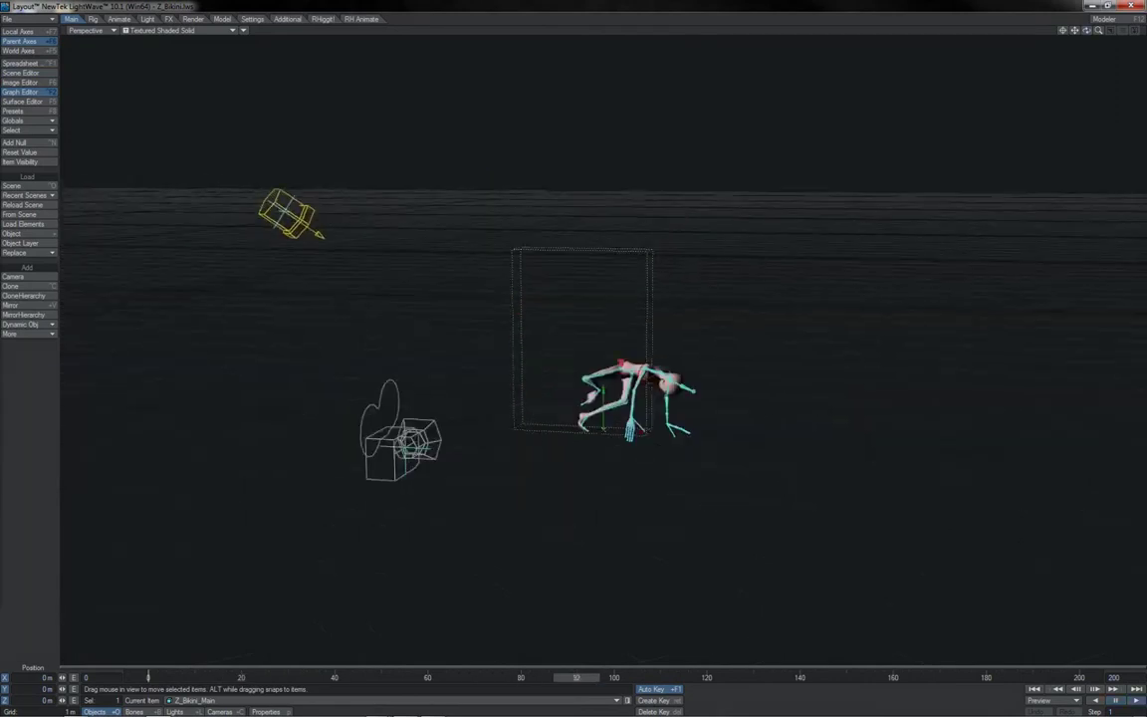
Examine the character's motion from several angles while the animation plays in the Perspective view.
drag(1086, 30, 1019, 56)
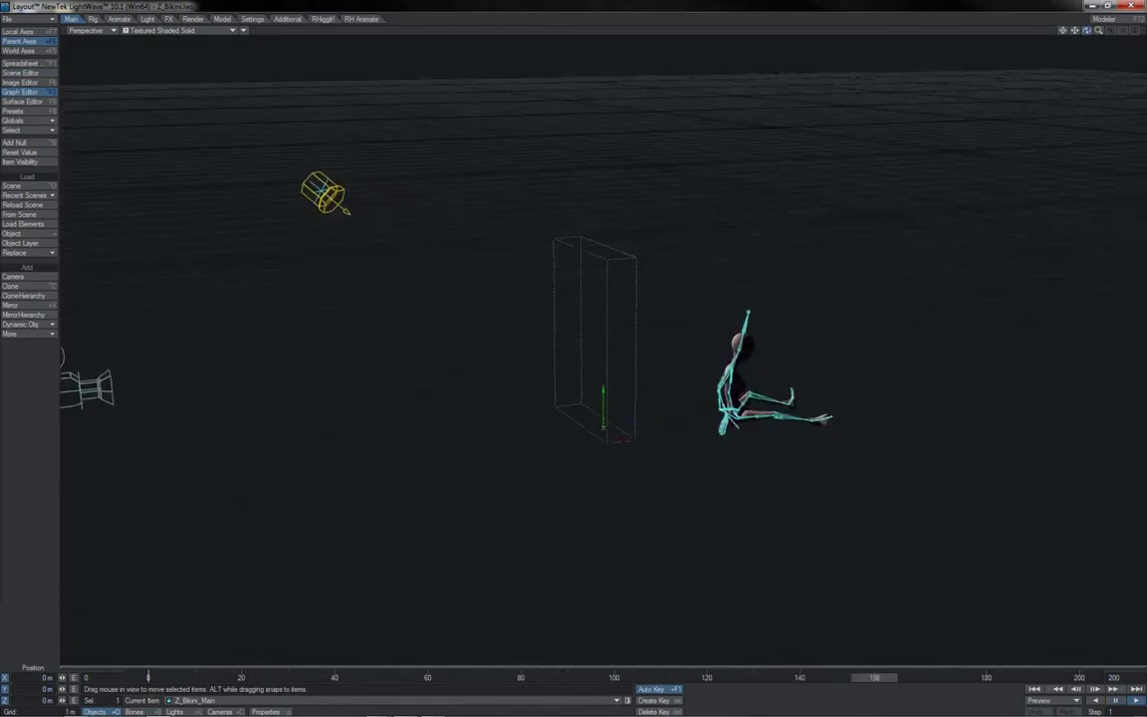
drag(1086, 31, 1063, 31)
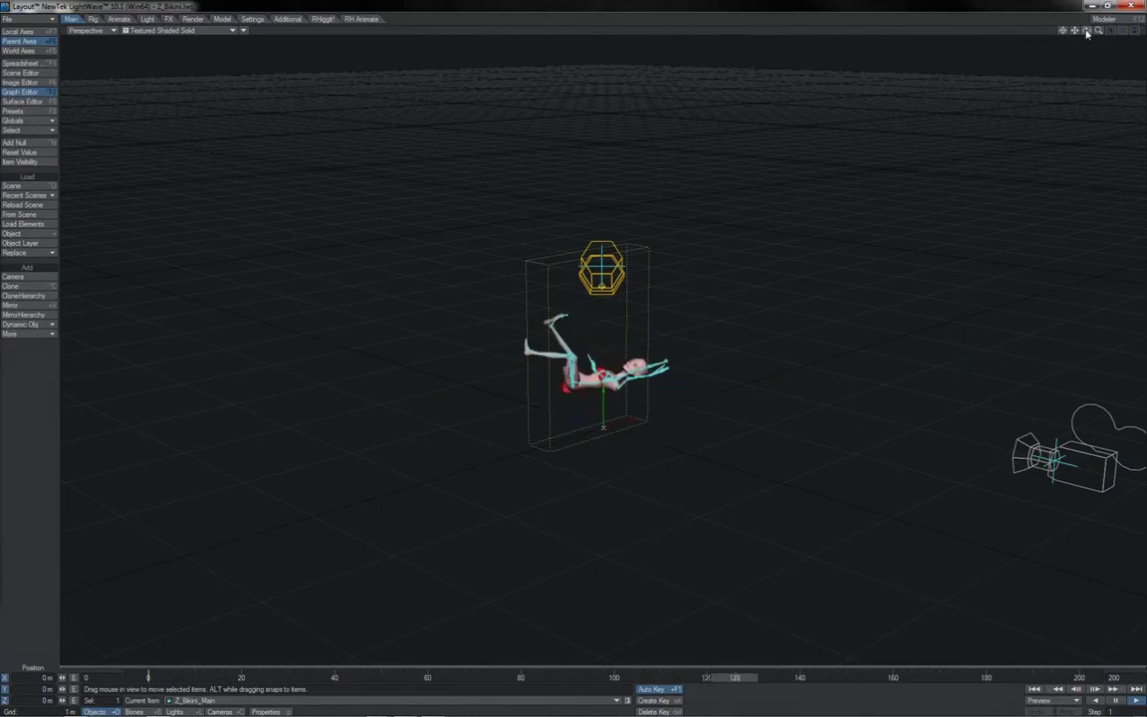
drag(1086, 32, 1086, 32)
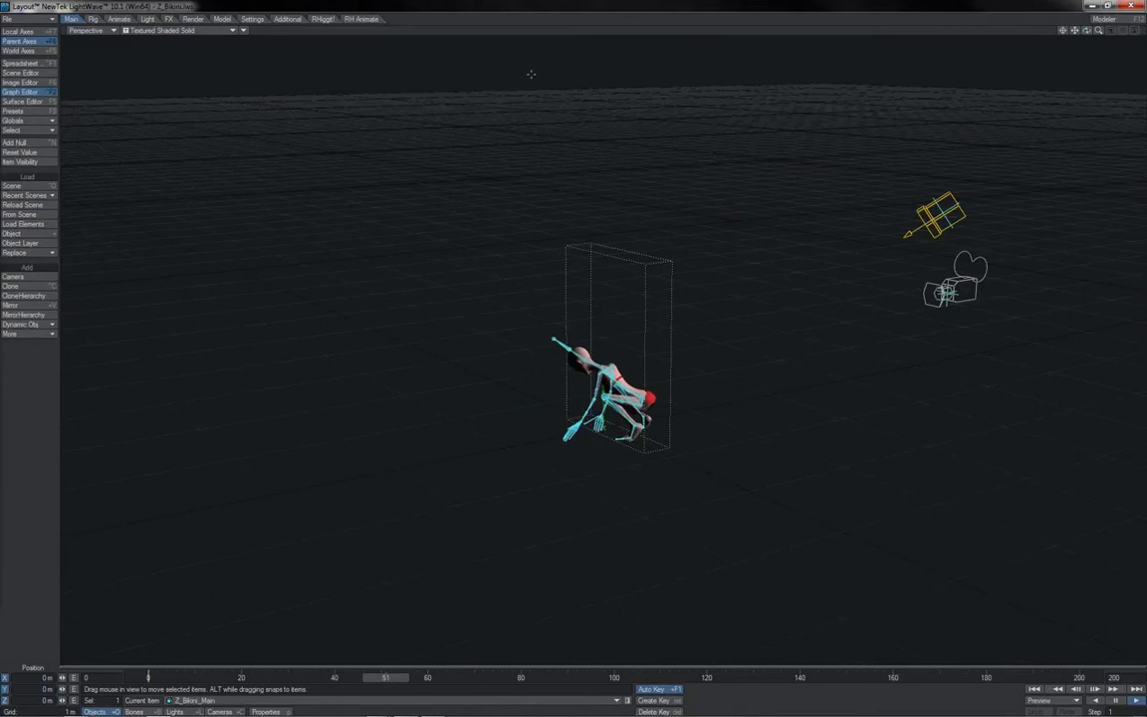